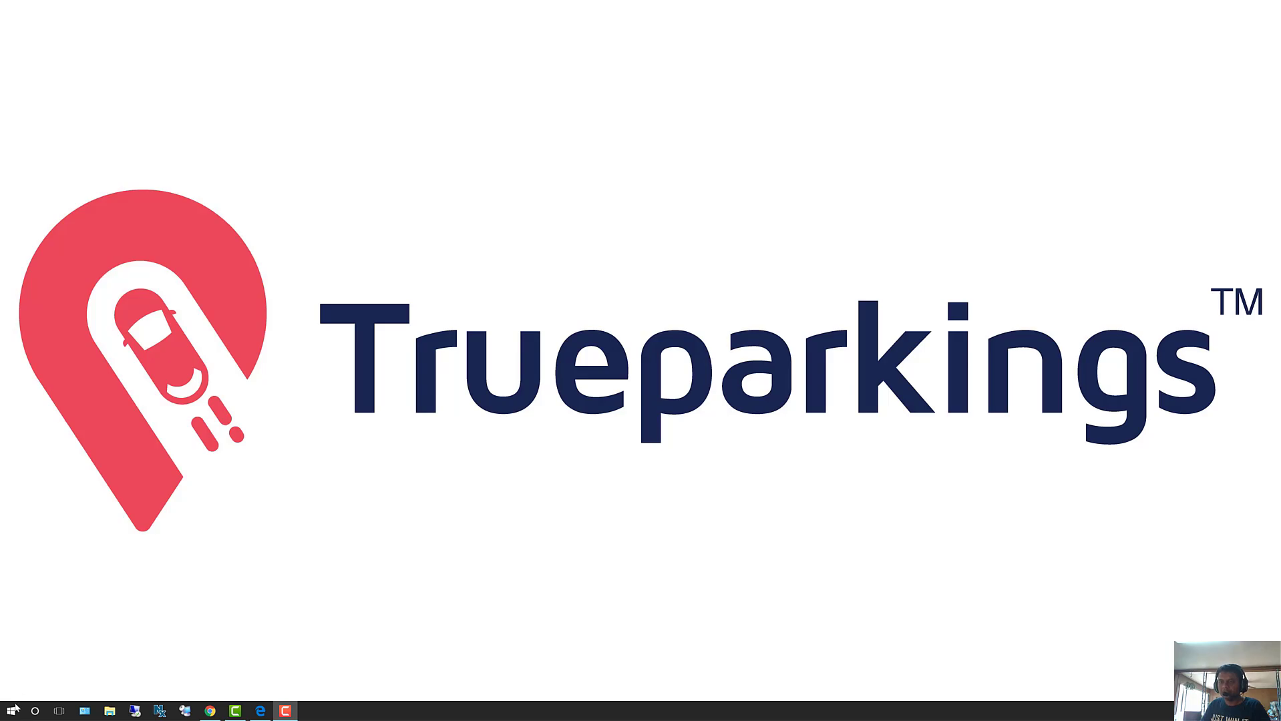
- Search the Start menu for 'google chrome' and 'microsoft', then return to the desktop
click(10, 711)
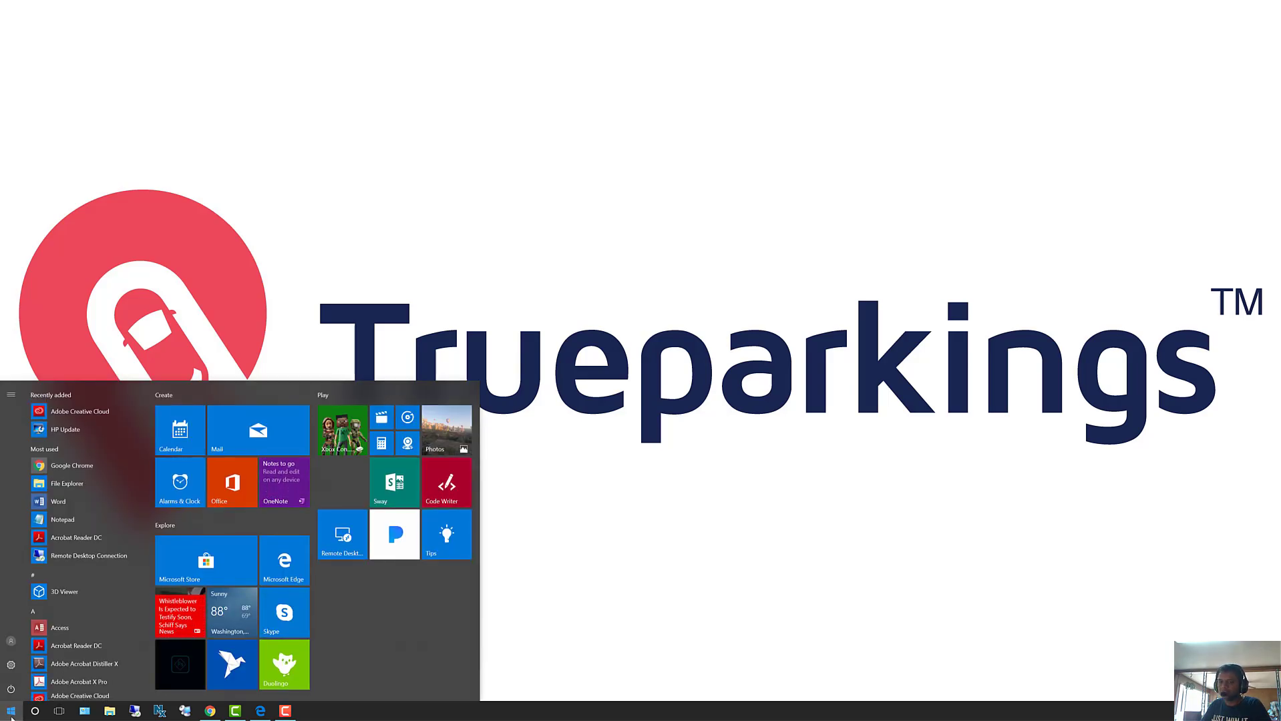
click(11, 712)
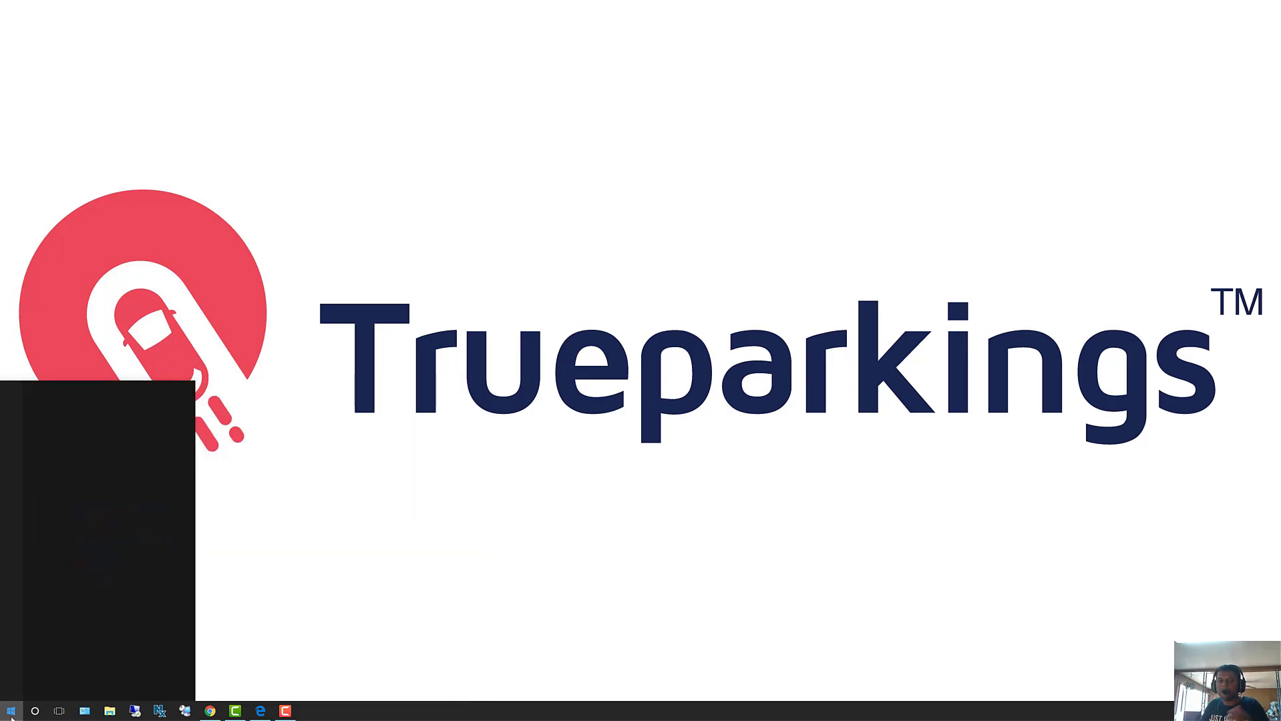
text(google chrome)
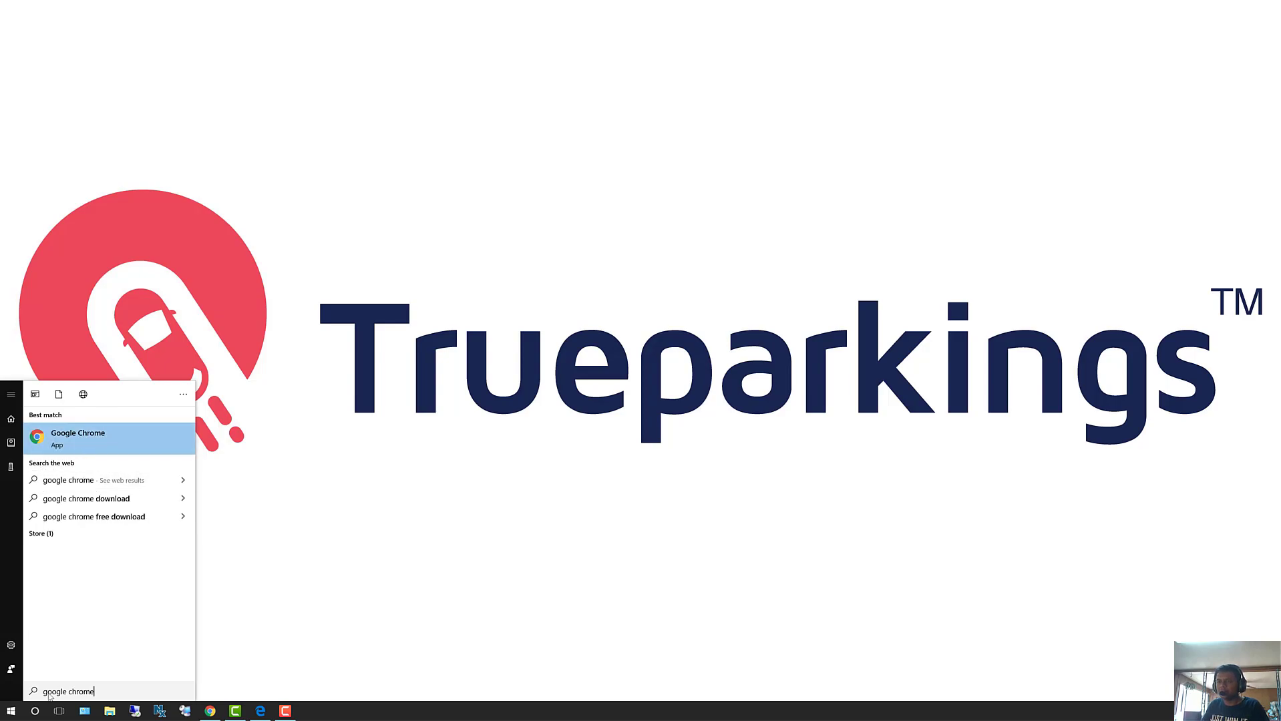
key(BackSpace)
key(BackSpace)
key(BackSpace)
key(BackSpace)
key(BackSpace)
key(BackSpace)
key(BackSpace)
key(BackSpace)
key(BackSpace)
key(BackSpace)
key(BackSpace)
key(BackSpace)
key(BackSpace)
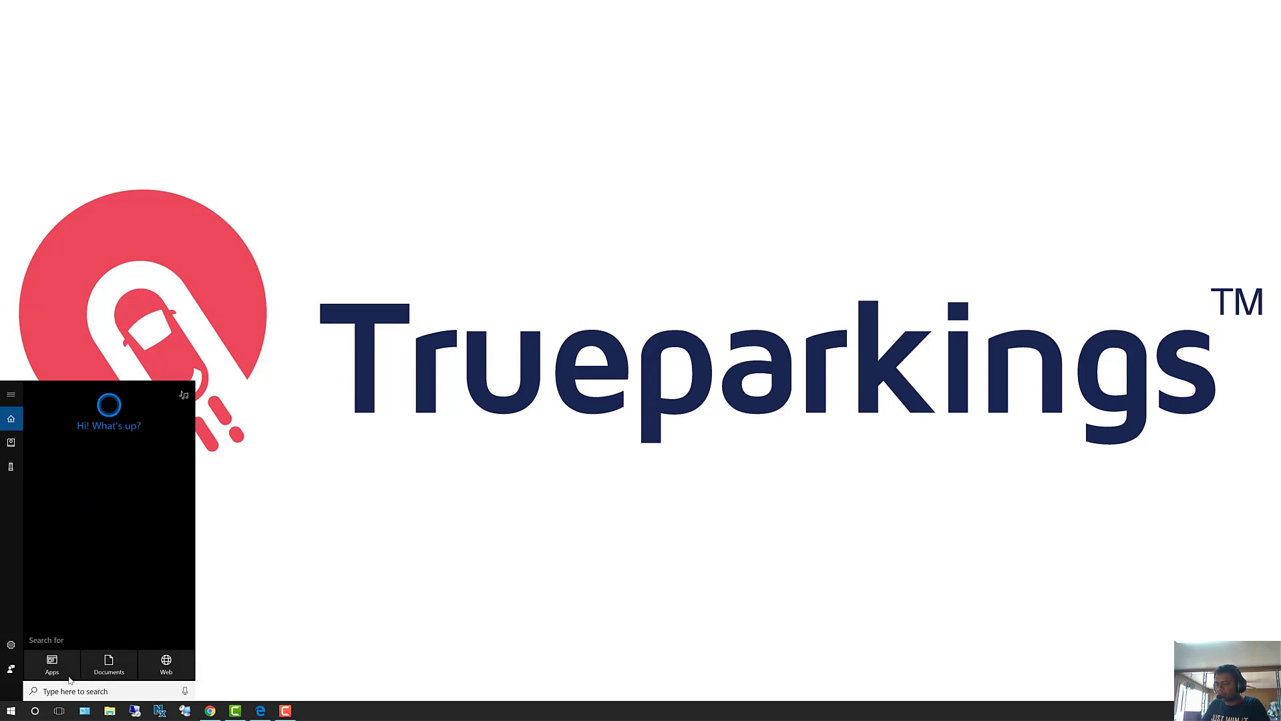
text(micros)
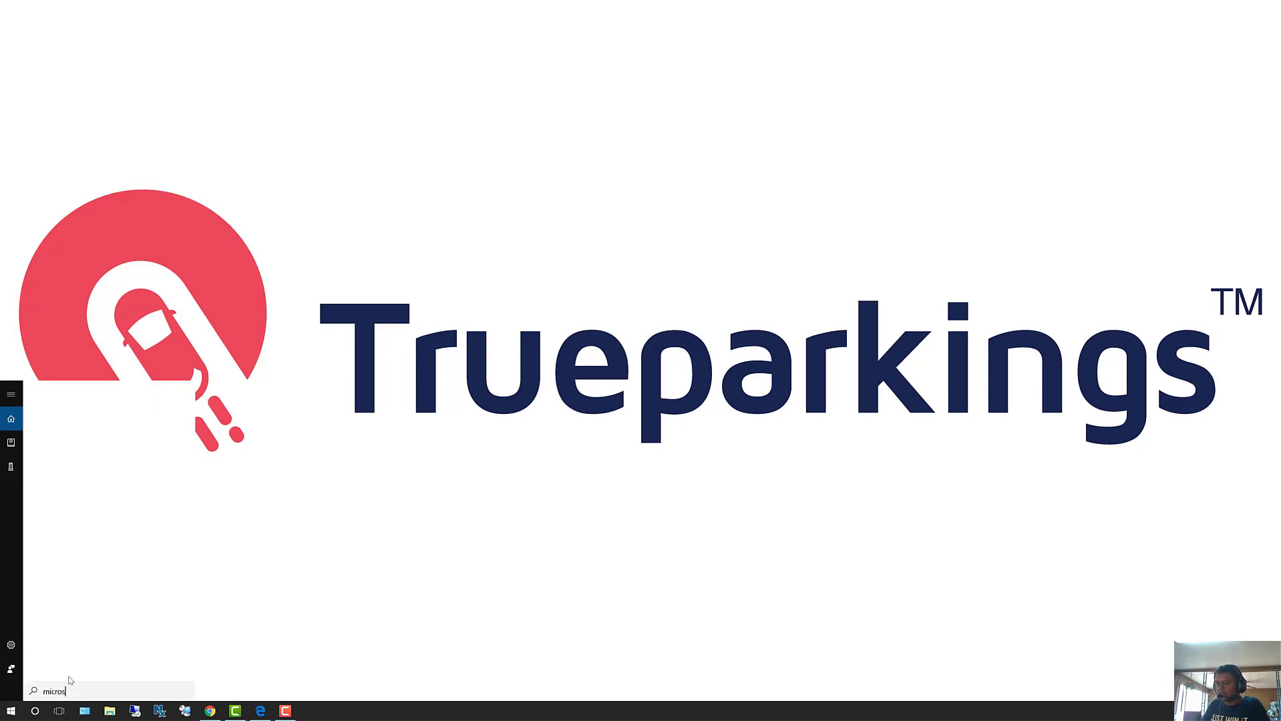
text(oft)
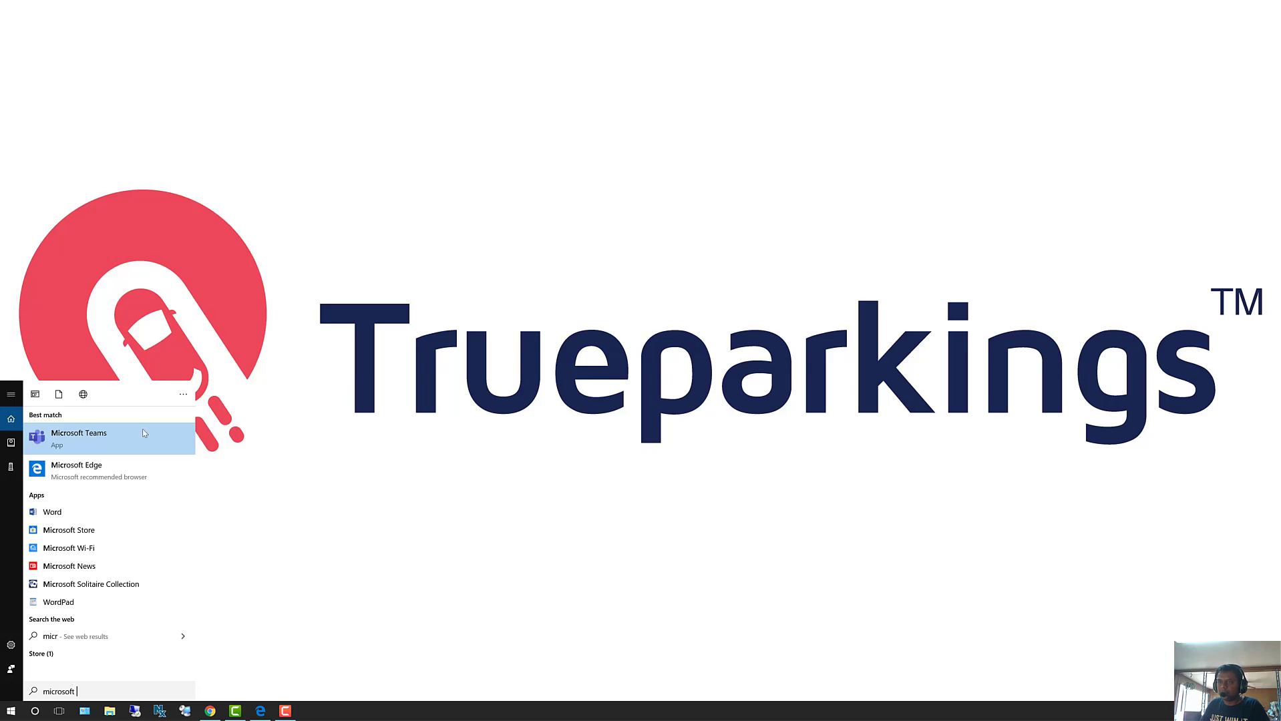
click(369, 461)
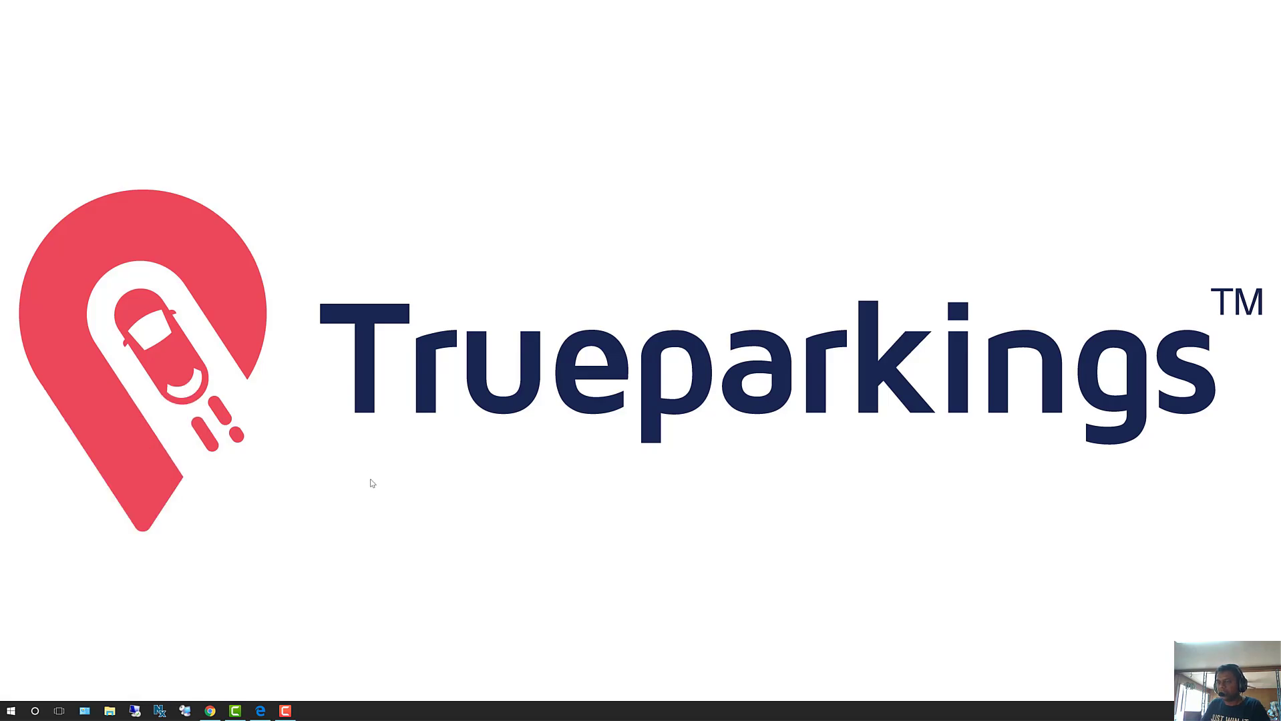
- Launch Google Chrome and Microsoft Edge side by side from the taskbar
click(210, 711)
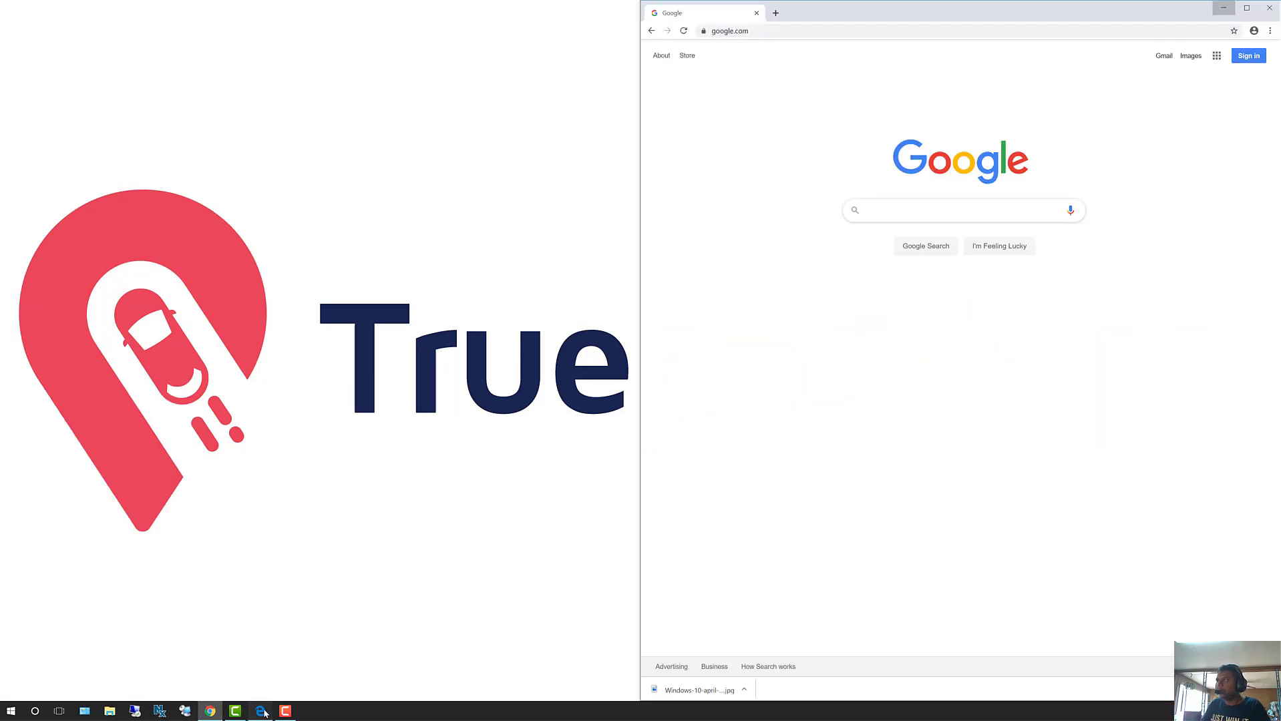
click(260, 711)
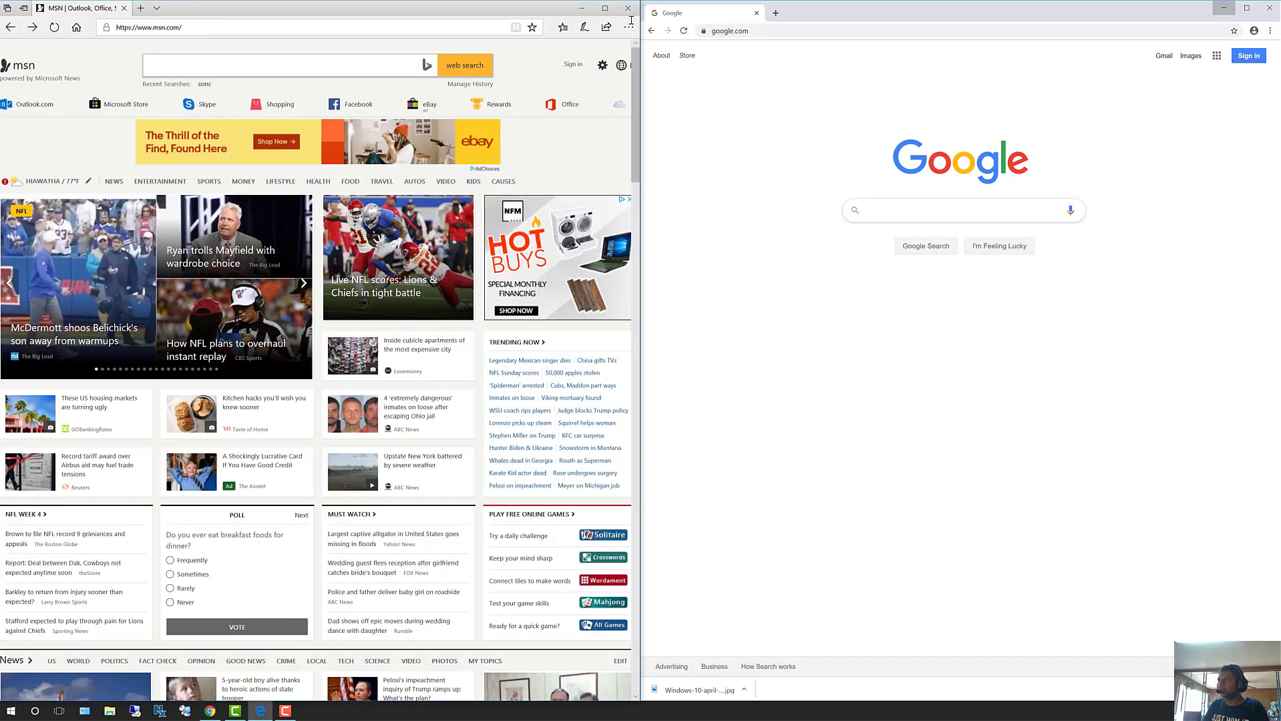
click(808, 33)
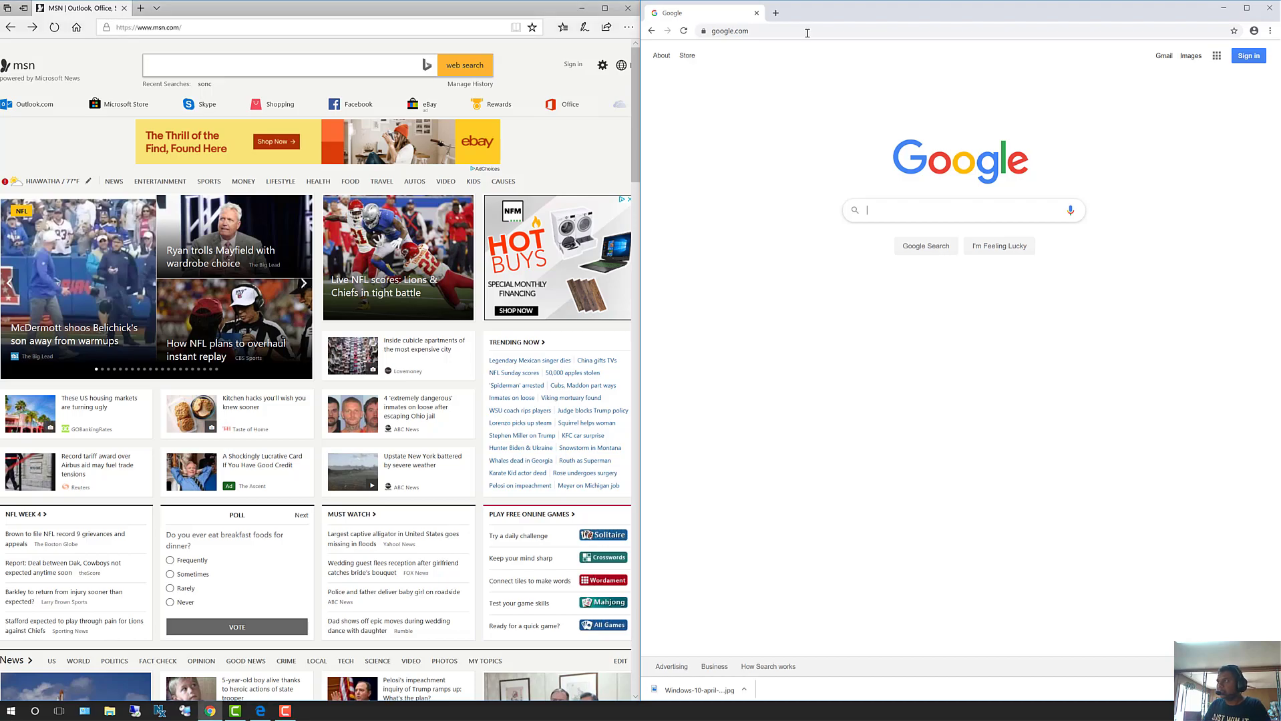
- Load google.com in Chrome by replacing its web address
click(367, 29)
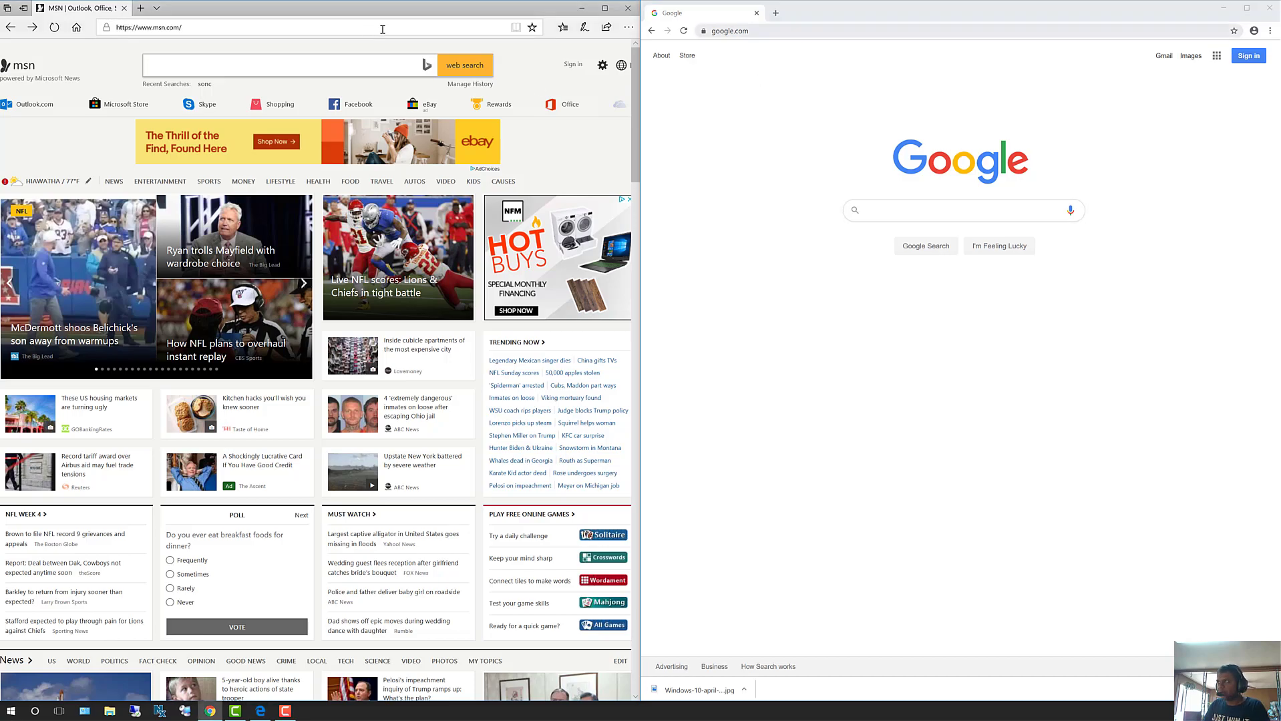
click(747, 33)
click(751, 31)
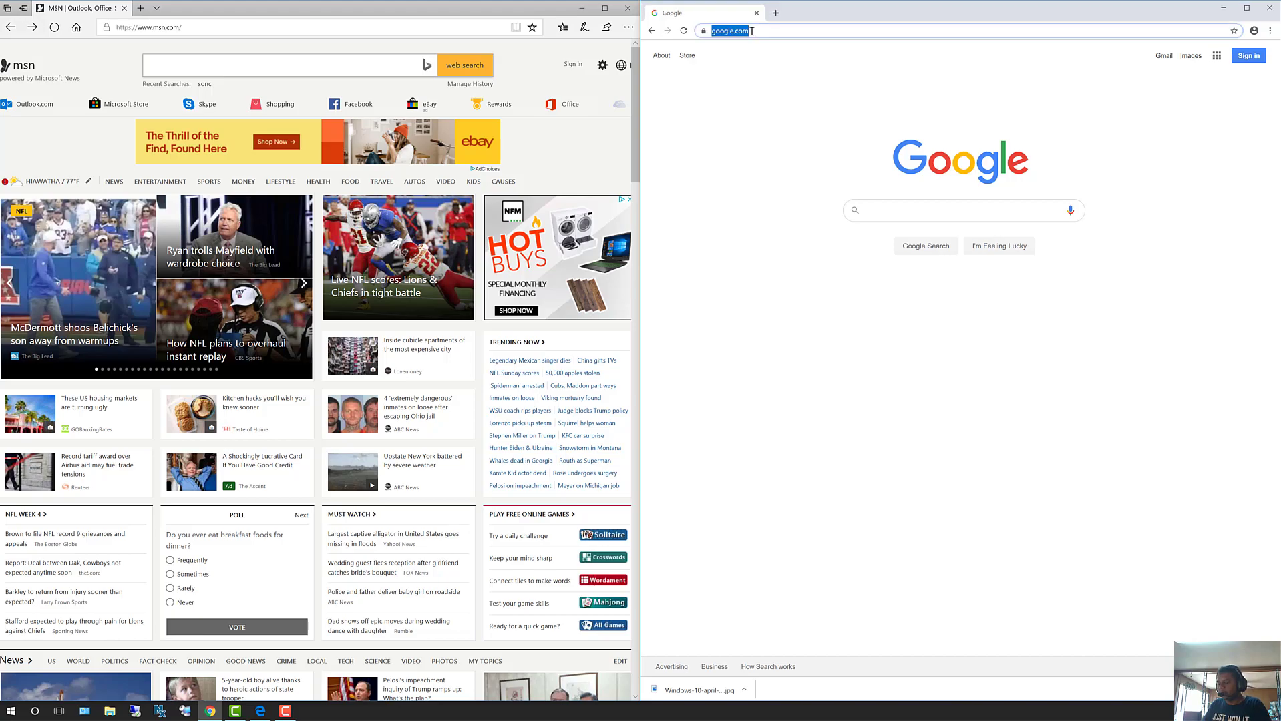
click(751, 32)
text(g)
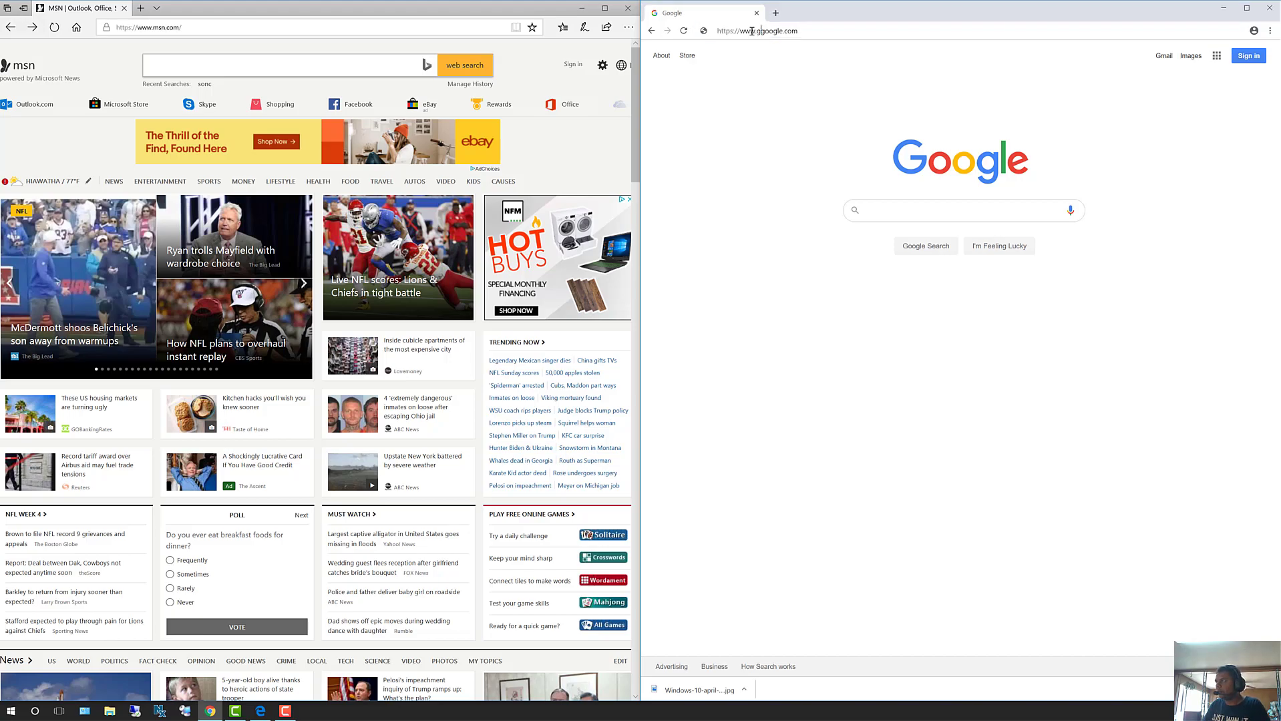
text(oogl)
key(ctrl+a)
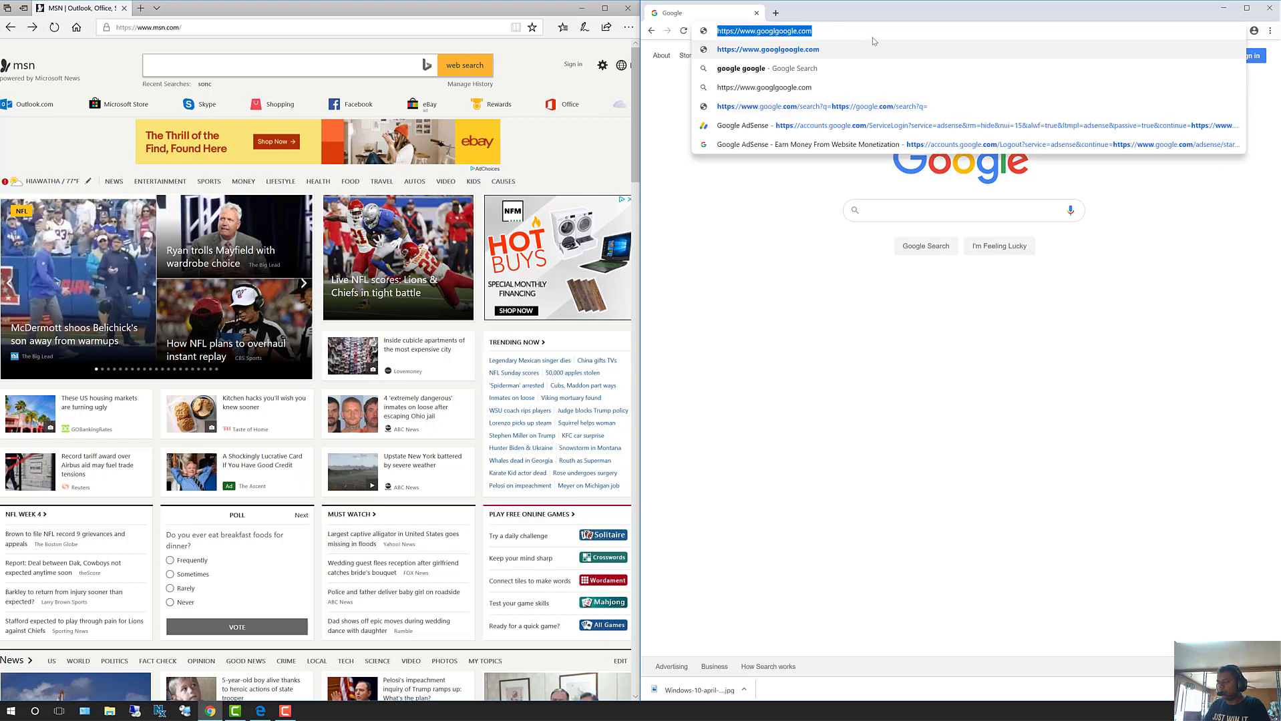
text(google.com)
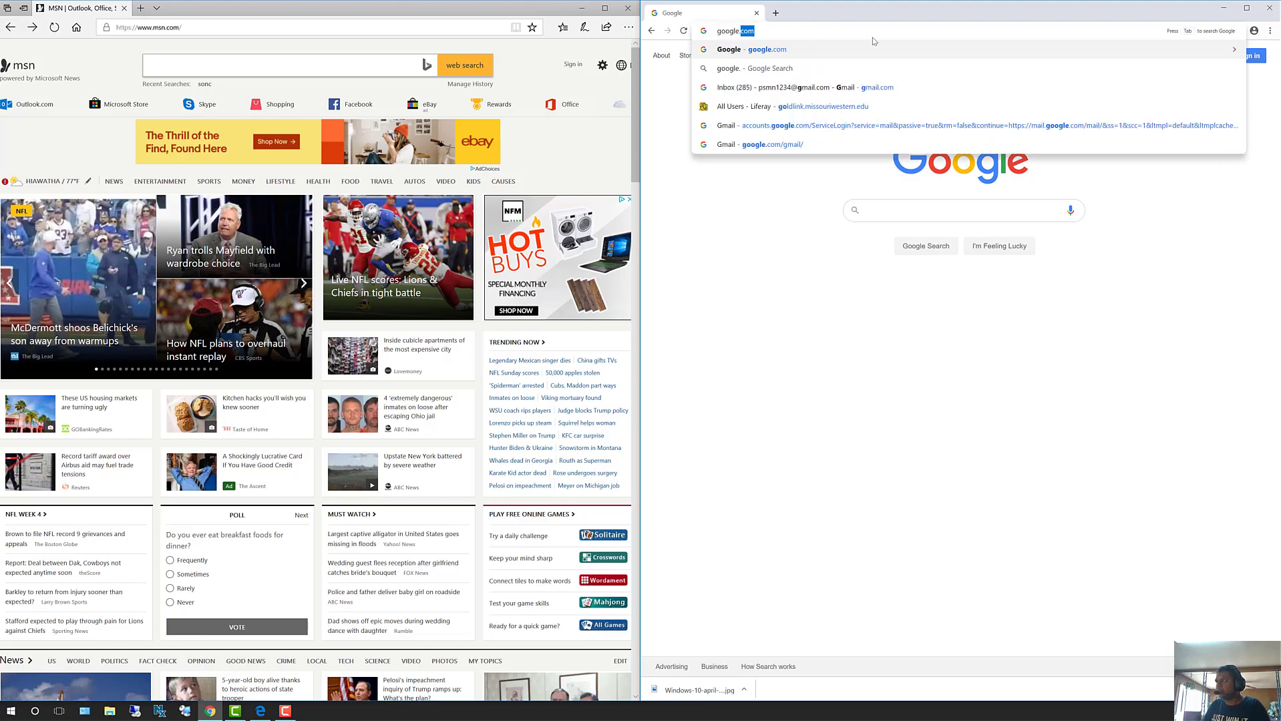
key(Return)
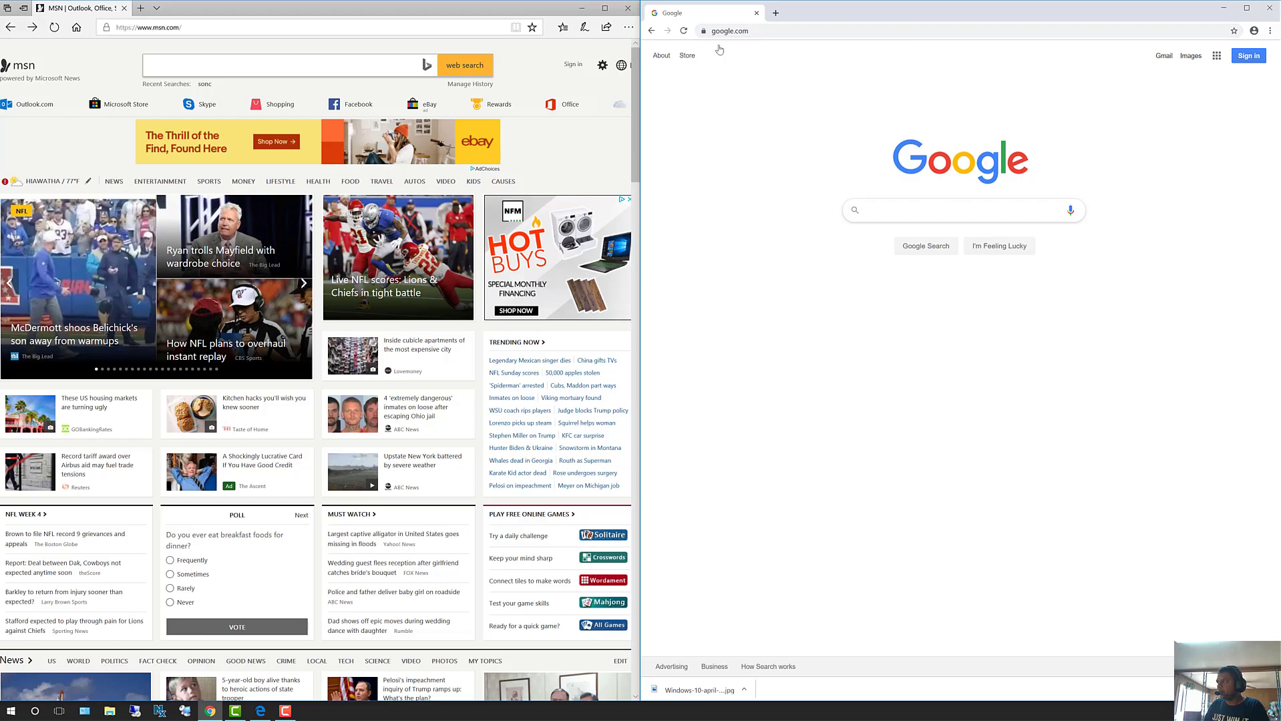
- Search Google for 'ninite.com' in Chrome and go to ninite in Edge's address bar
click(876, 210)
text(nin)
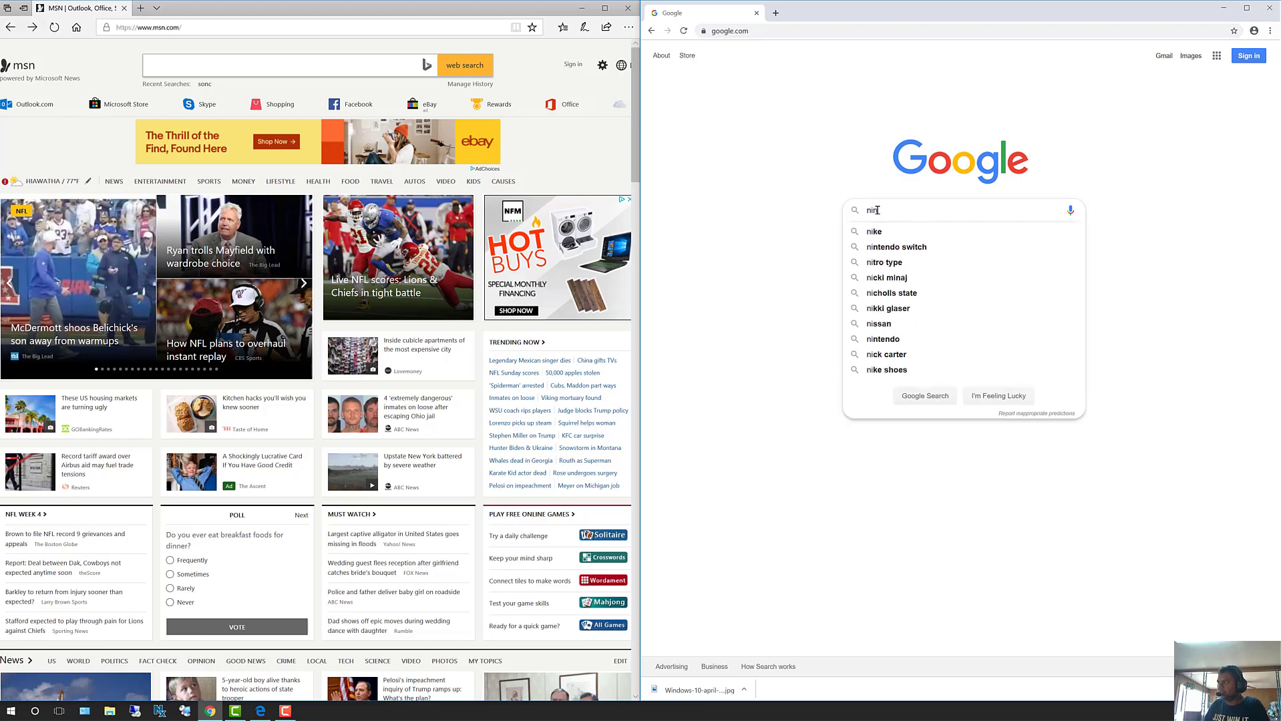
text(ite.)
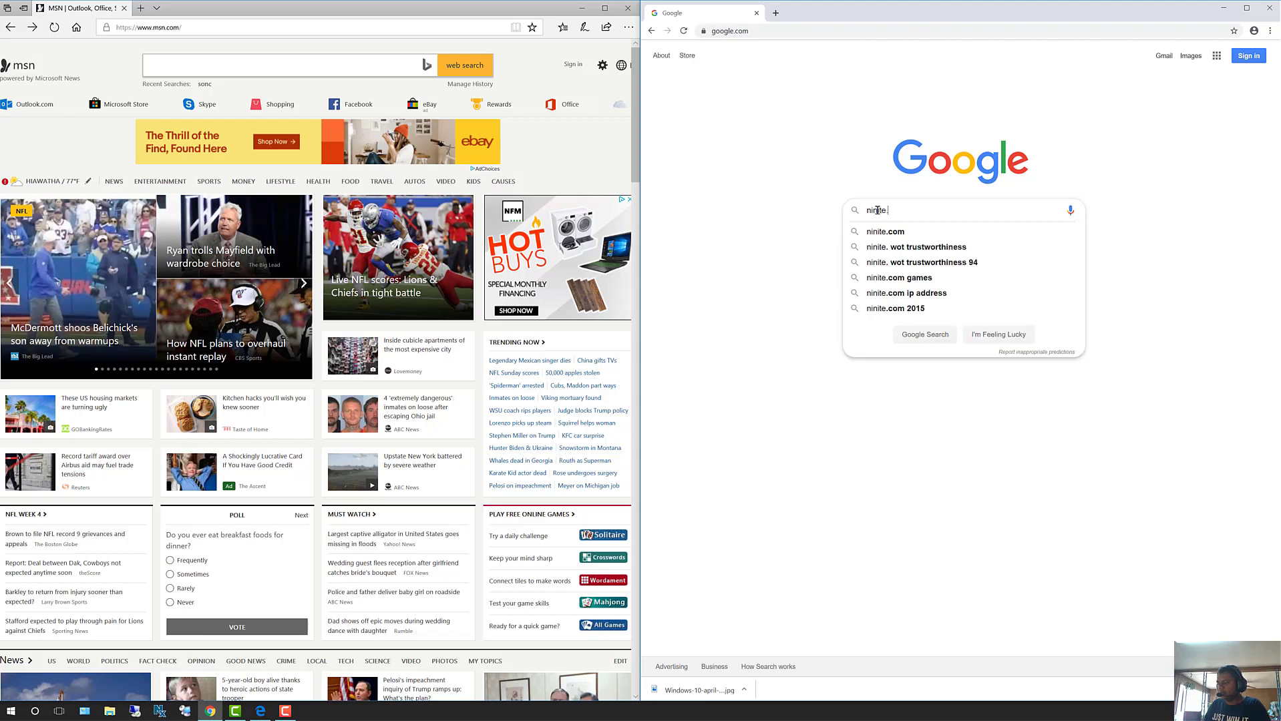
text(com)
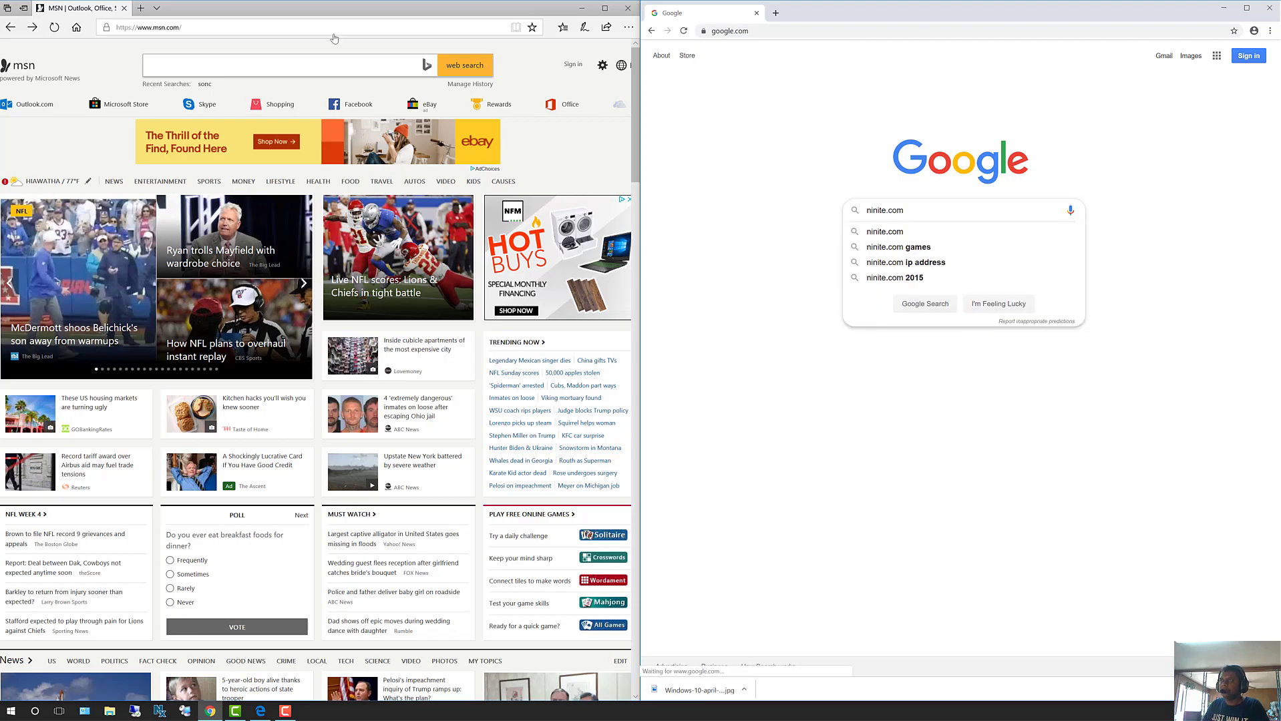
click(277, 28)
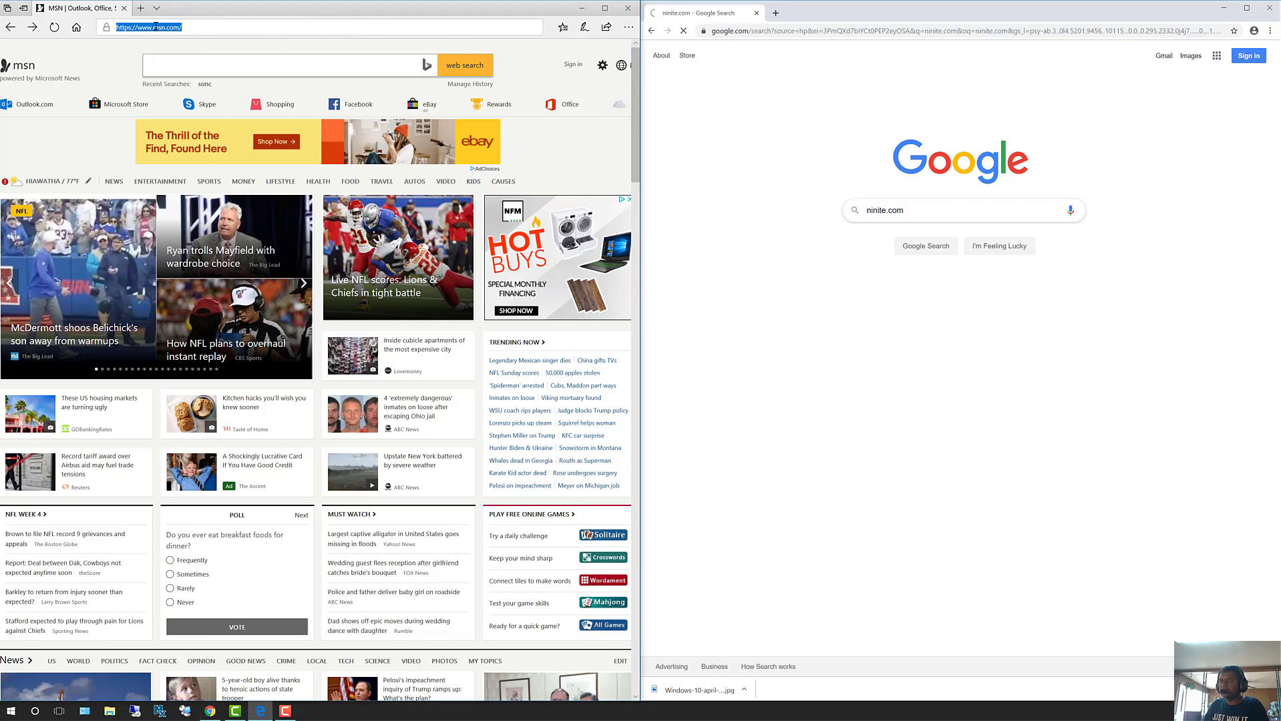
text(nin)
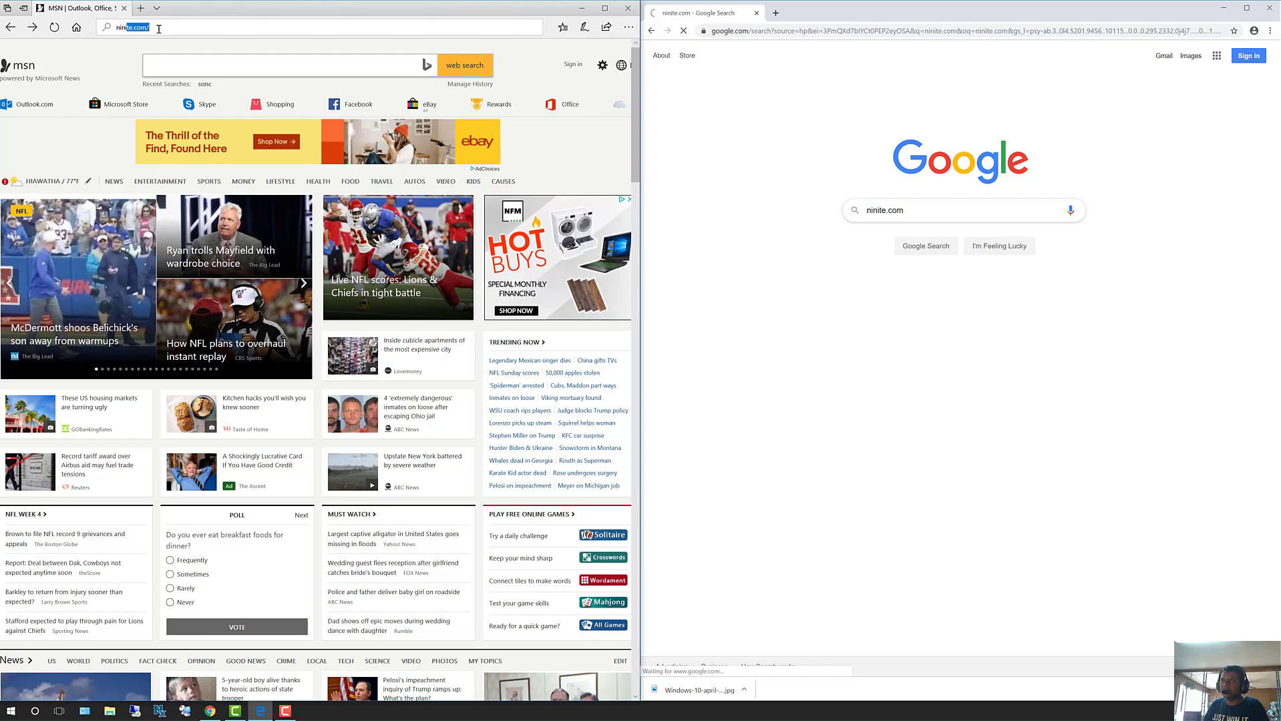
text(ite)
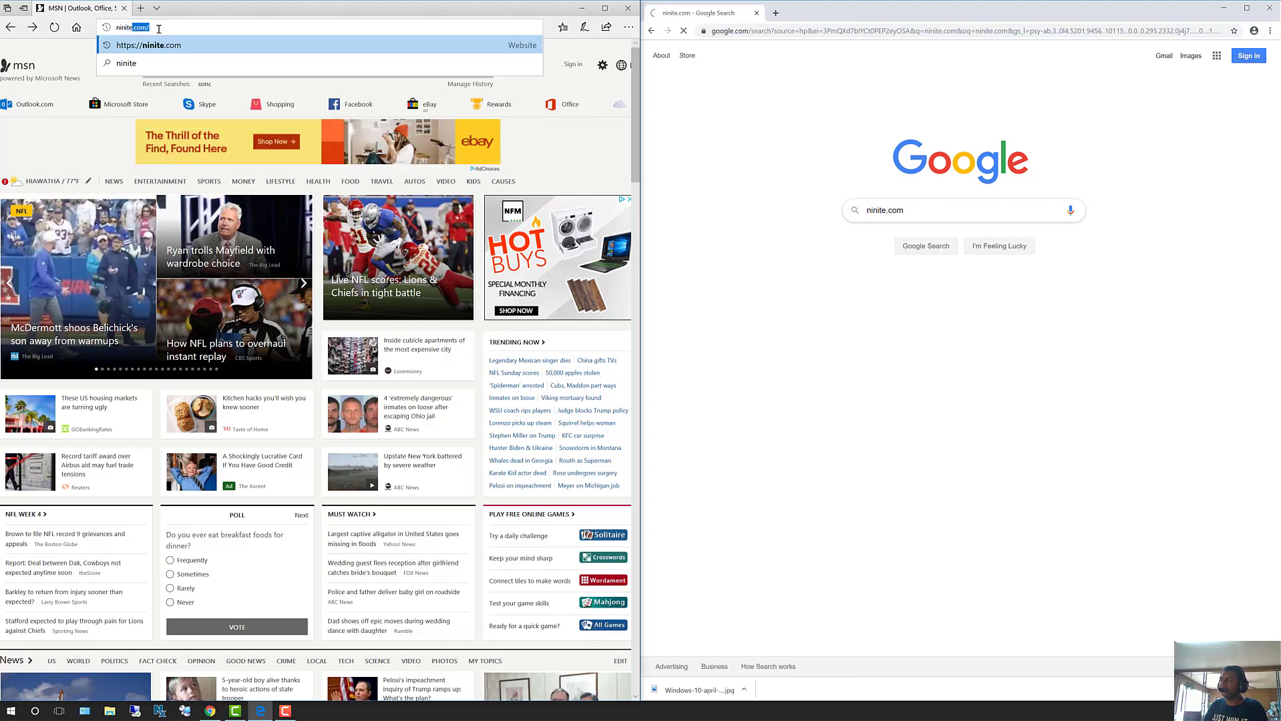
key(Return)
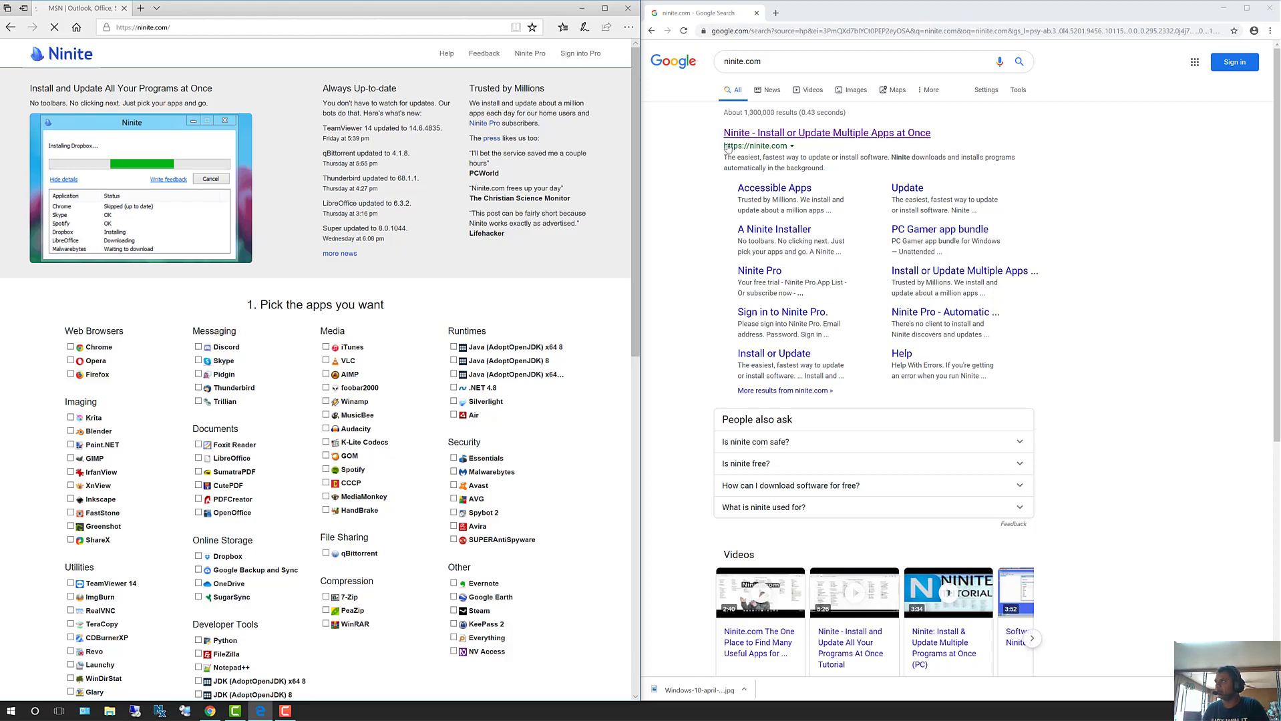
- Open the Ninite site from Chrome's first search result and scroll to the app list
click(760, 138)
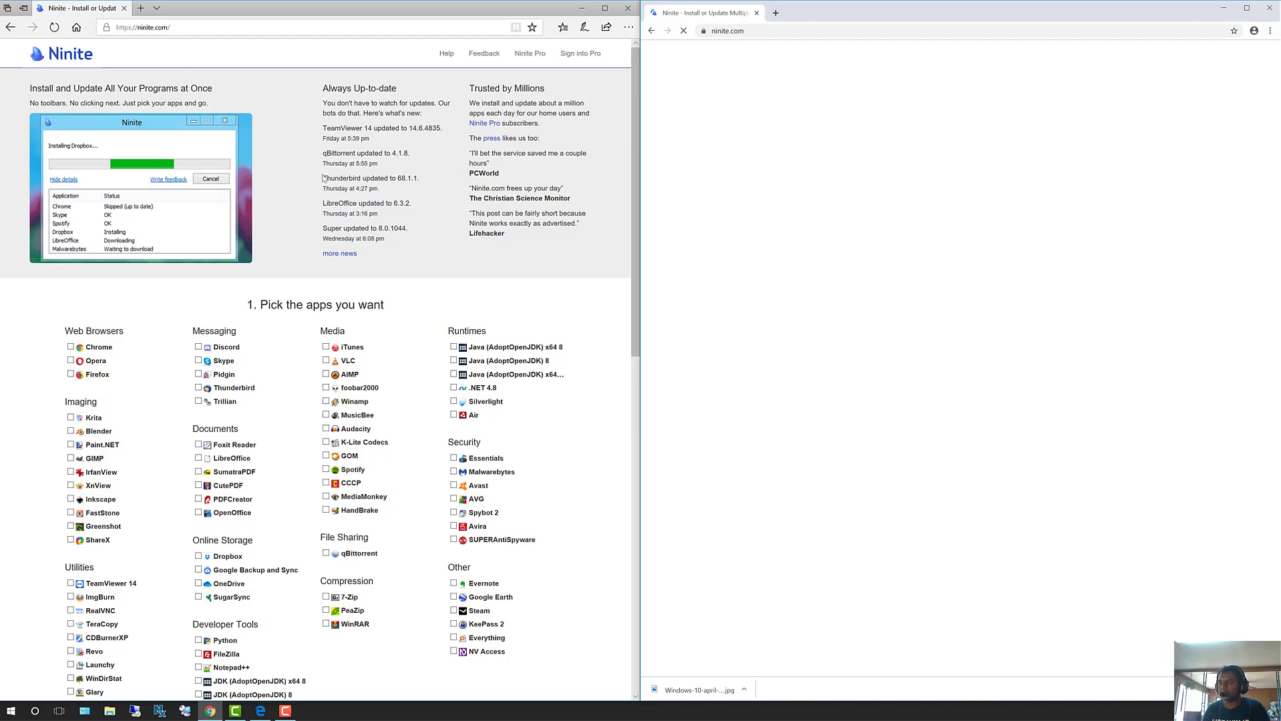
scroll(281, 230, down, 2)
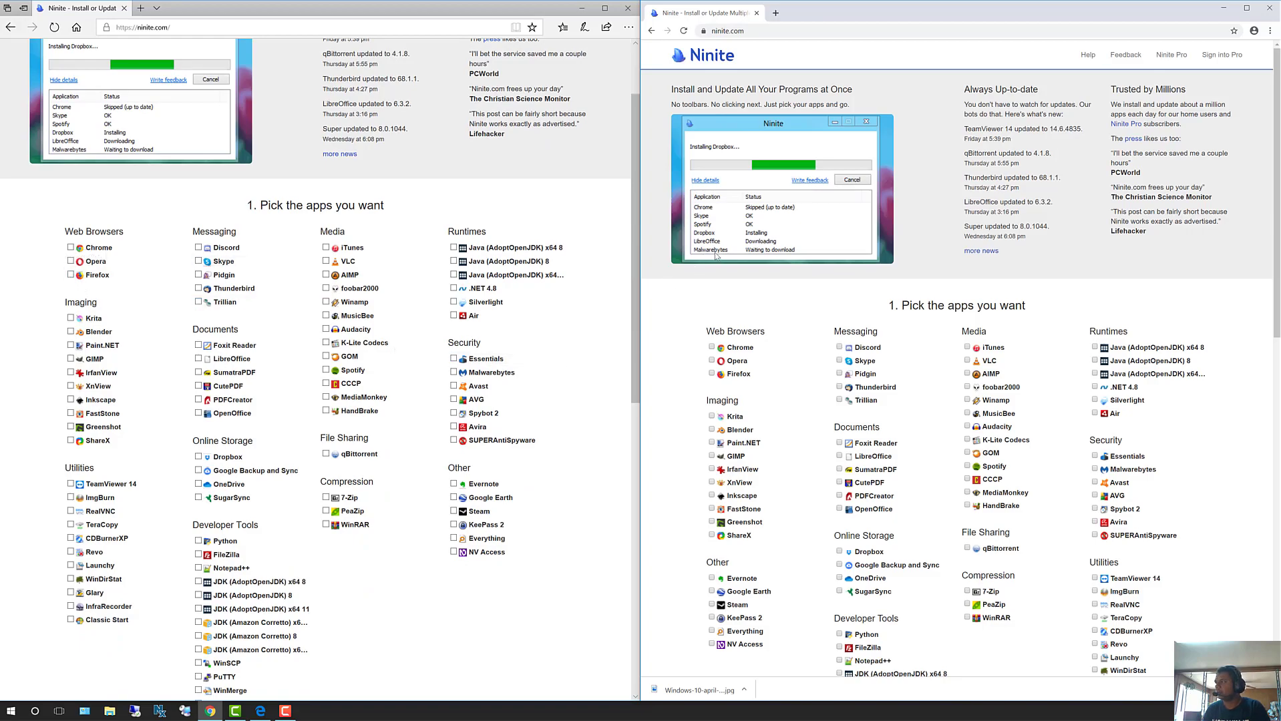
scroll(687, 274, down, 2)
scroll(709, 297, down, 1)
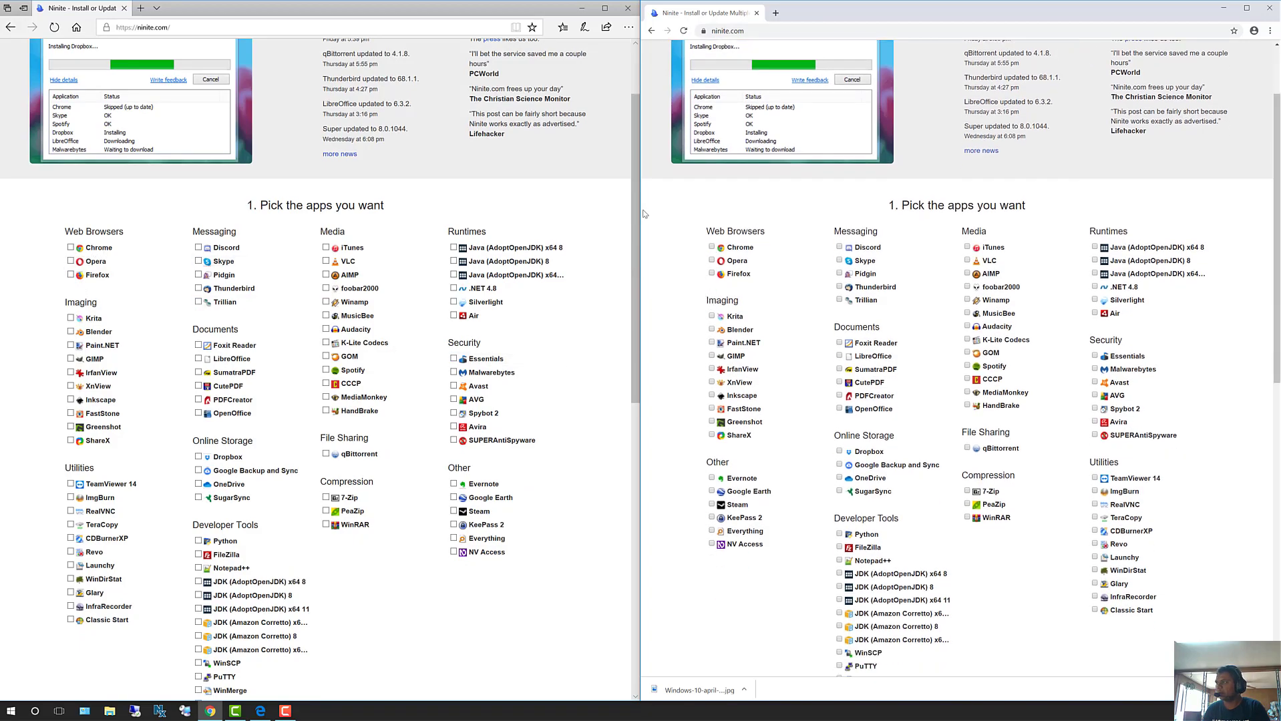
- Tick Firefox in both browsers and request the custom installer in Edge
click(712, 274)
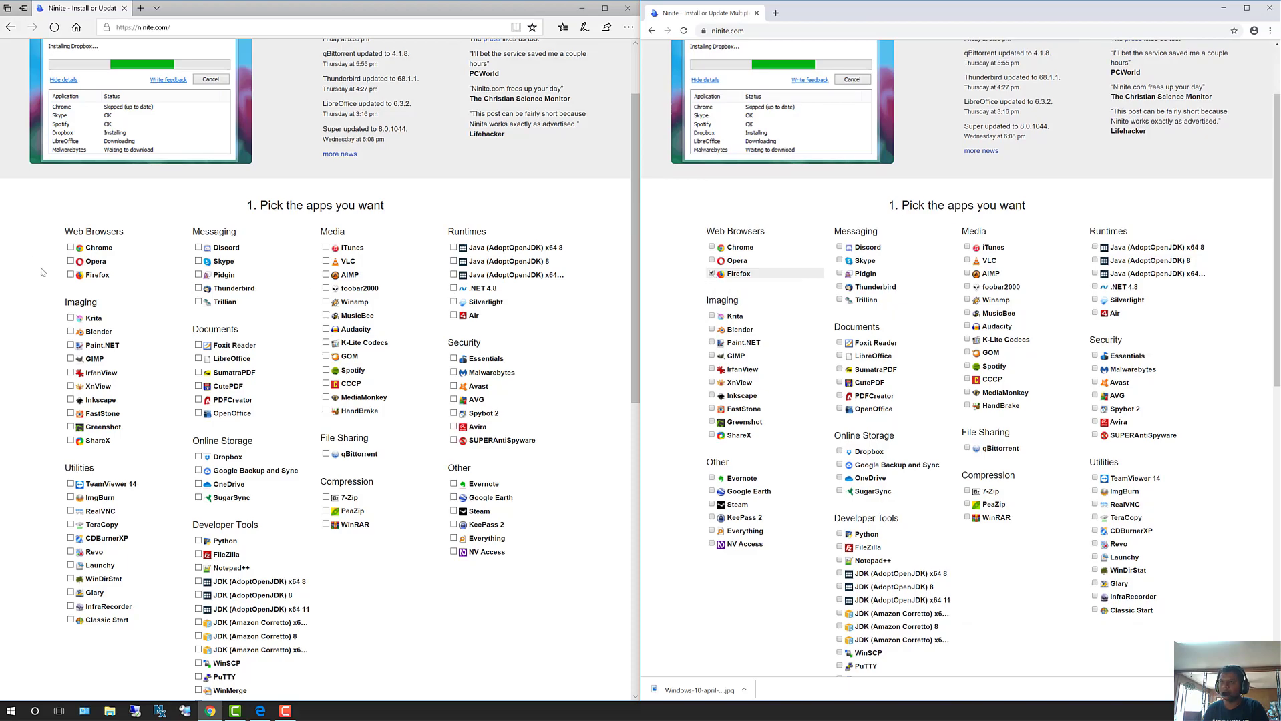
click(71, 275)
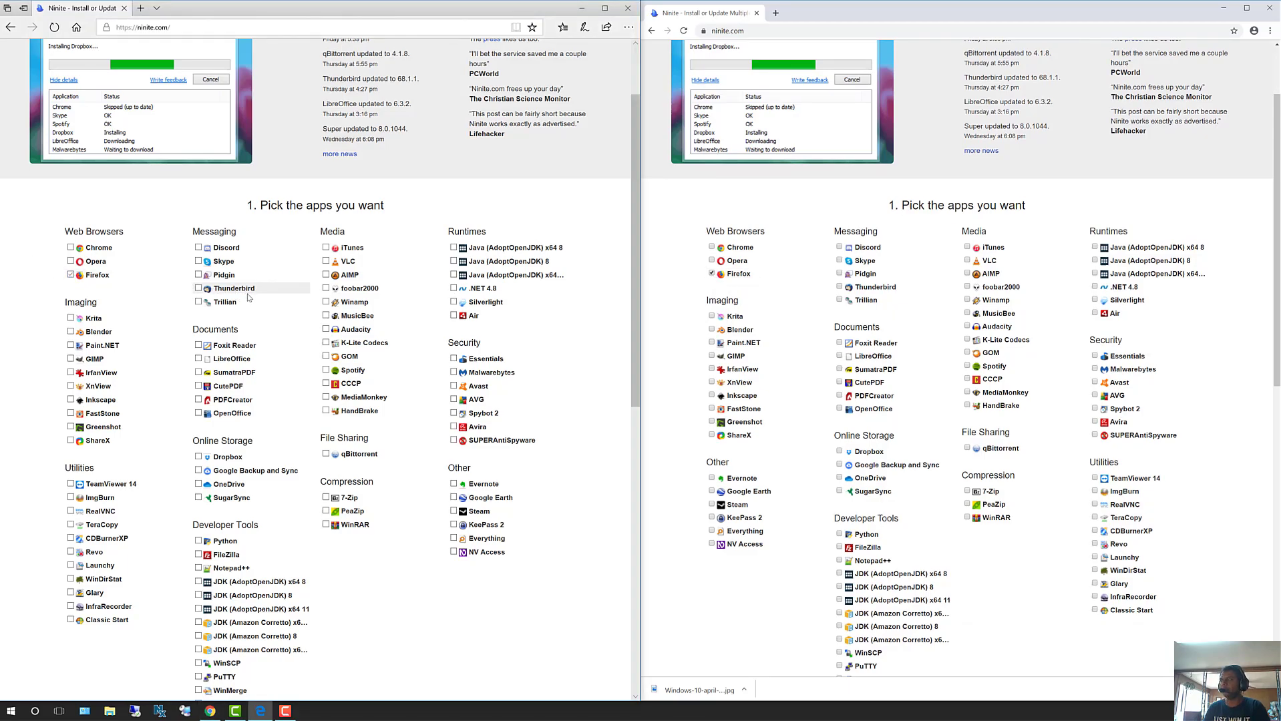
scroll(251, 298, down, 5)
scroll(254, 334, up, 3)
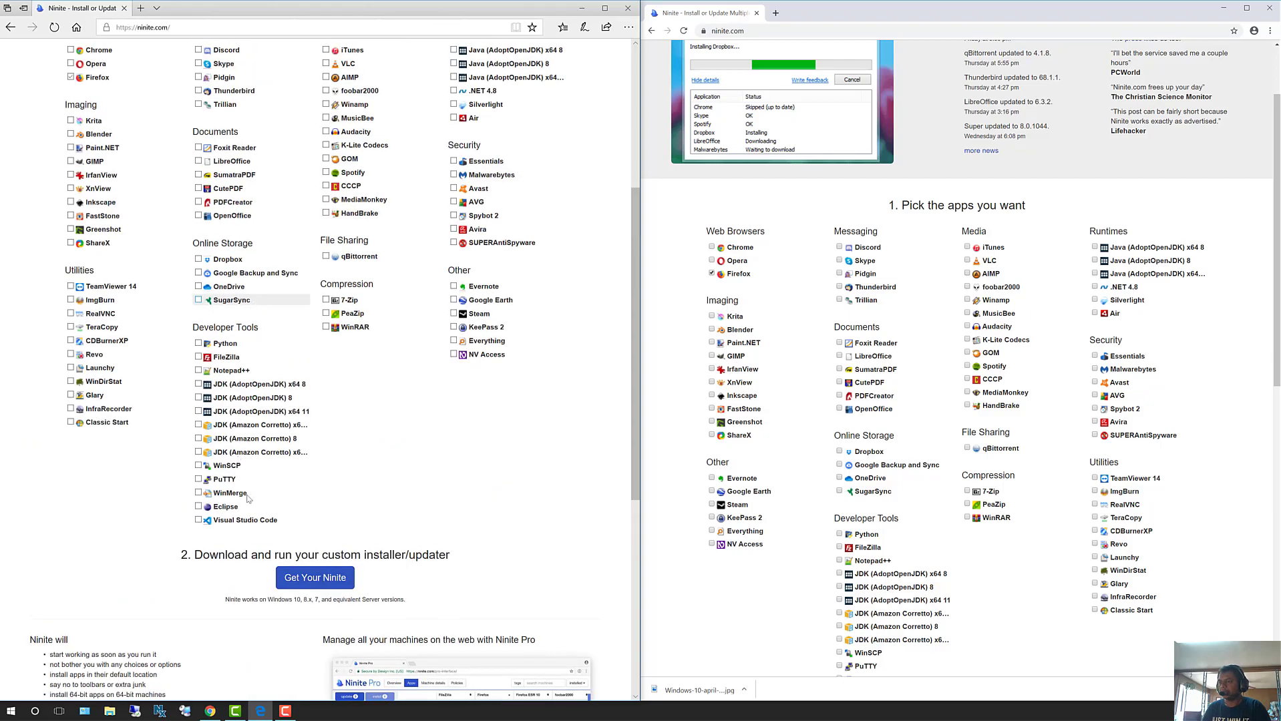
click(308, 577)
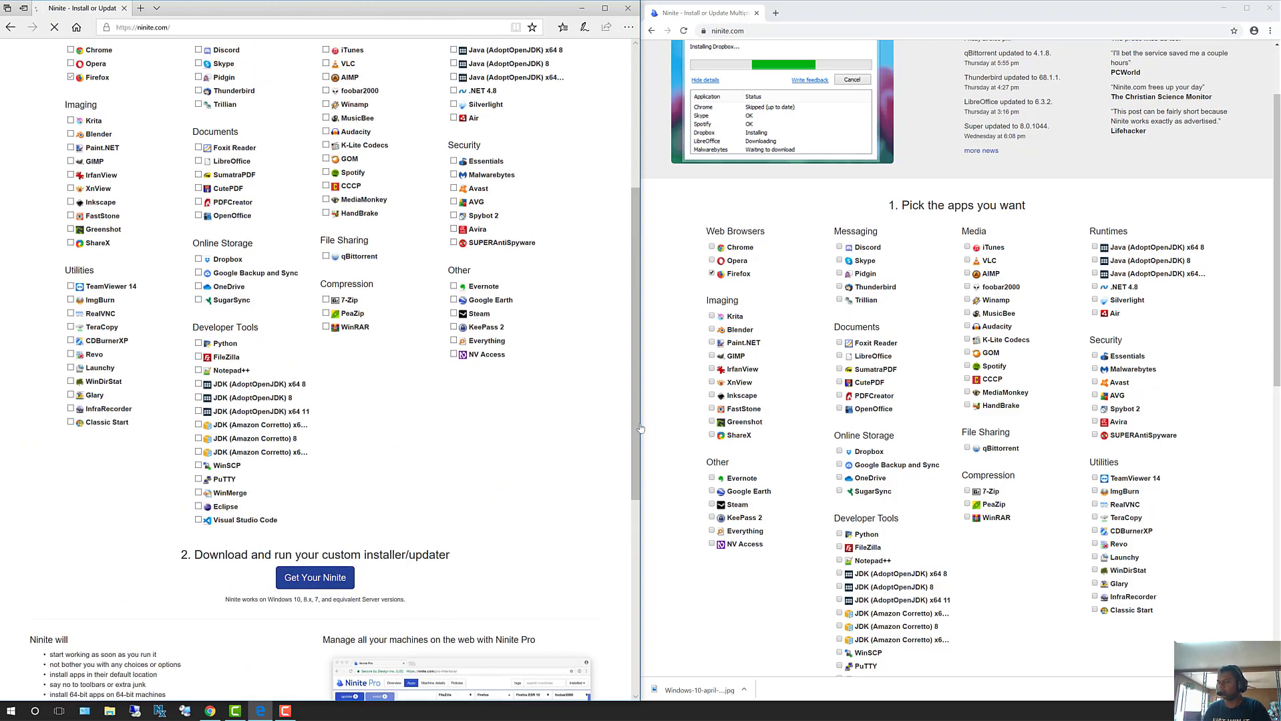
- Generate the custom Firefox installer with 'Get Your Ninite' in Chrome
scroll(694, 411, down, 3)
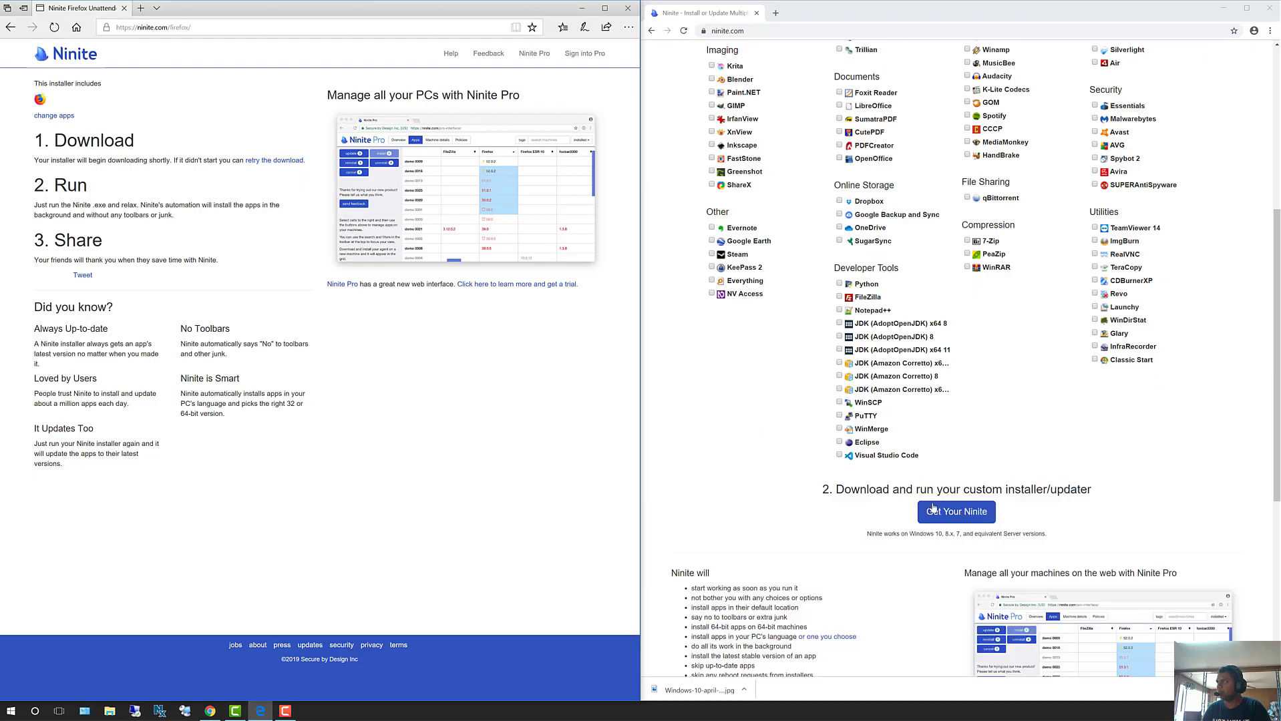
click(935, 508)
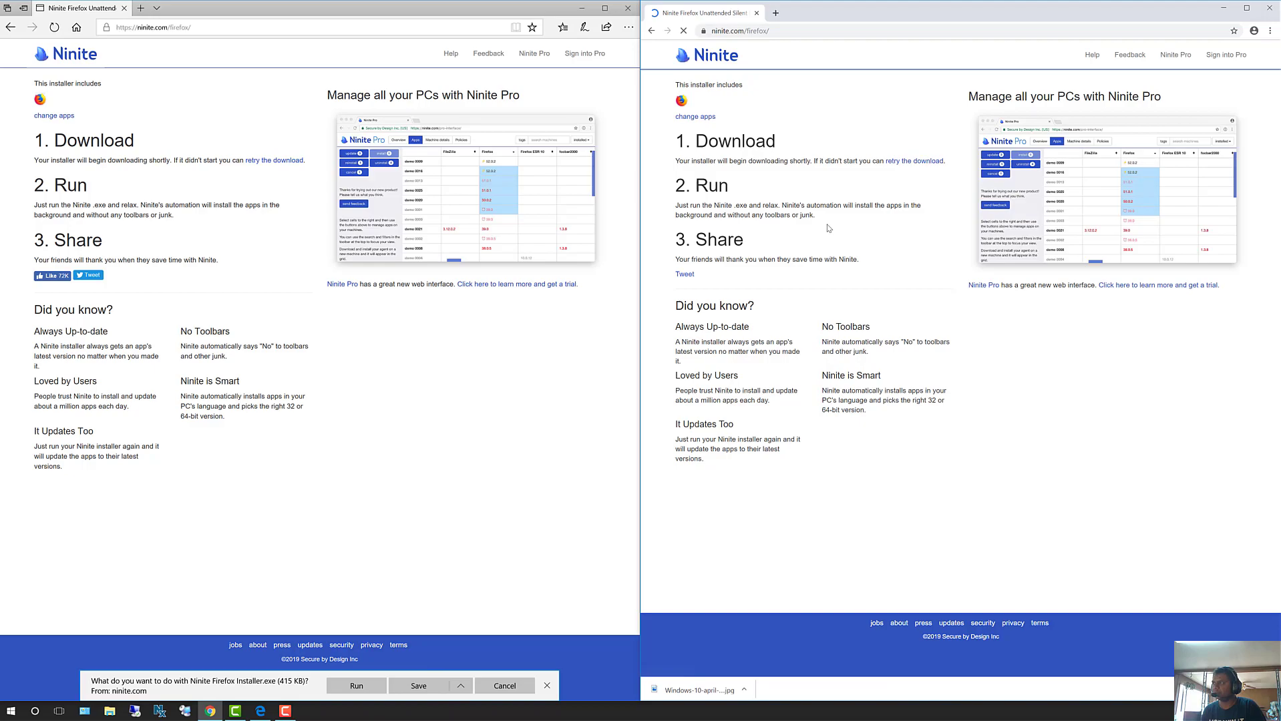
- Run Ninite Firefox Installer.exe from Edge's download prompt
click(356, 686)
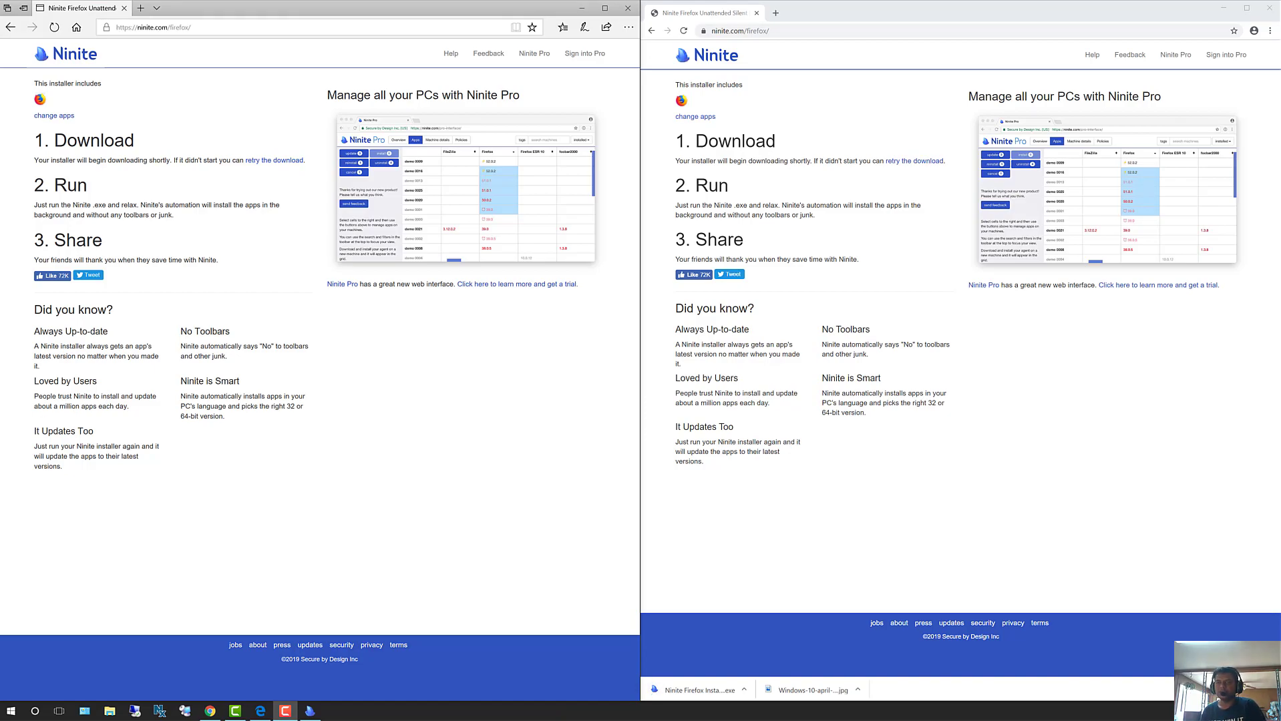
- Reposition the Ninite installer window and show its per-application details
drag(626, 233, 620, 203)
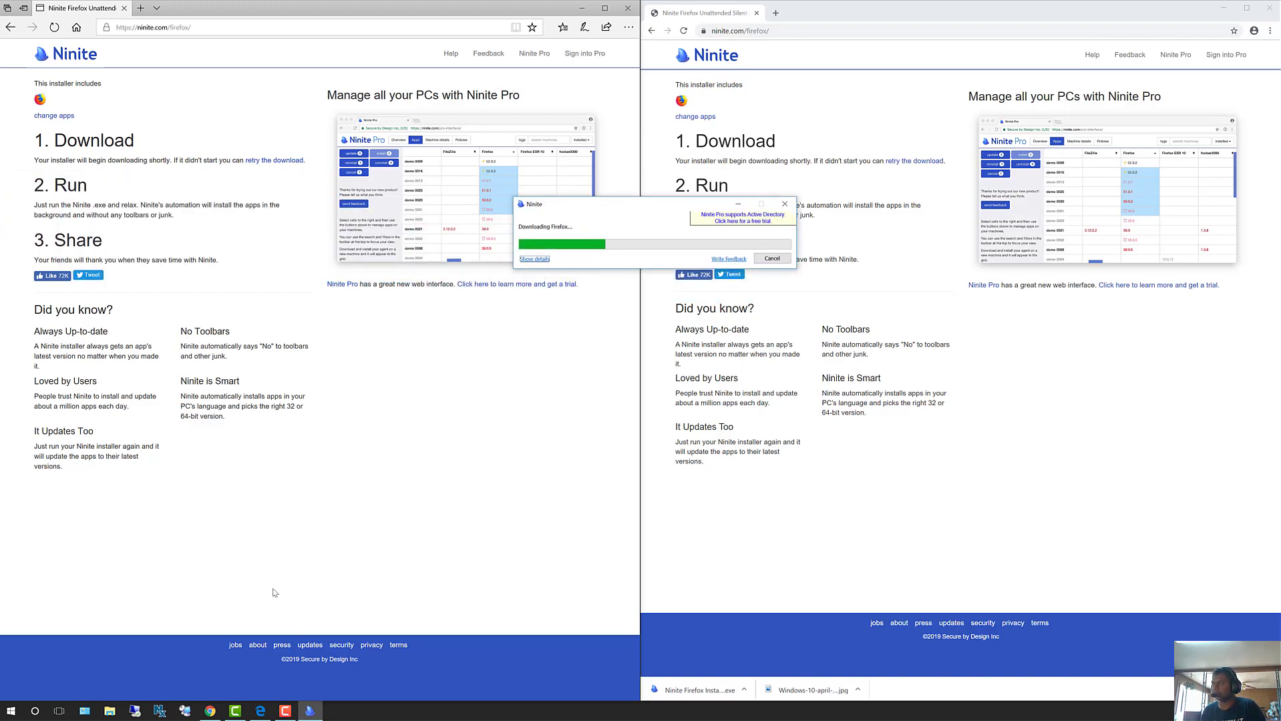
drag(623, 204, 599, 193)
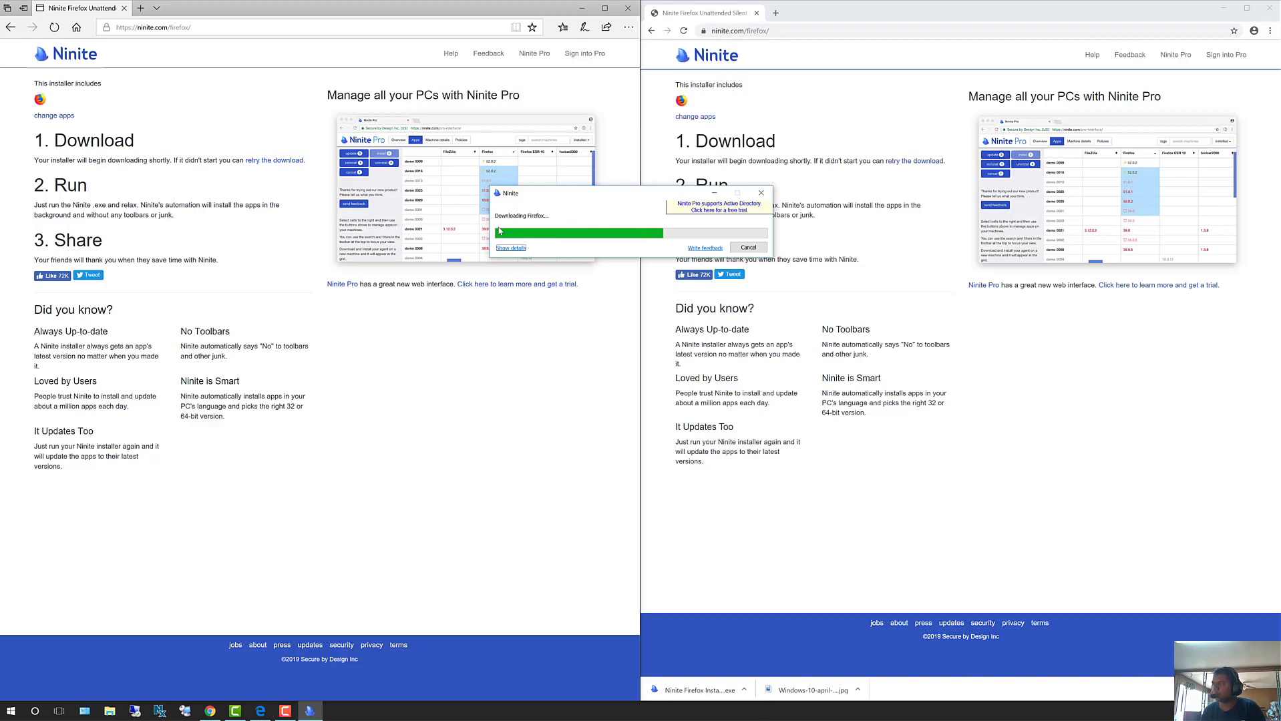
click(511, 248)
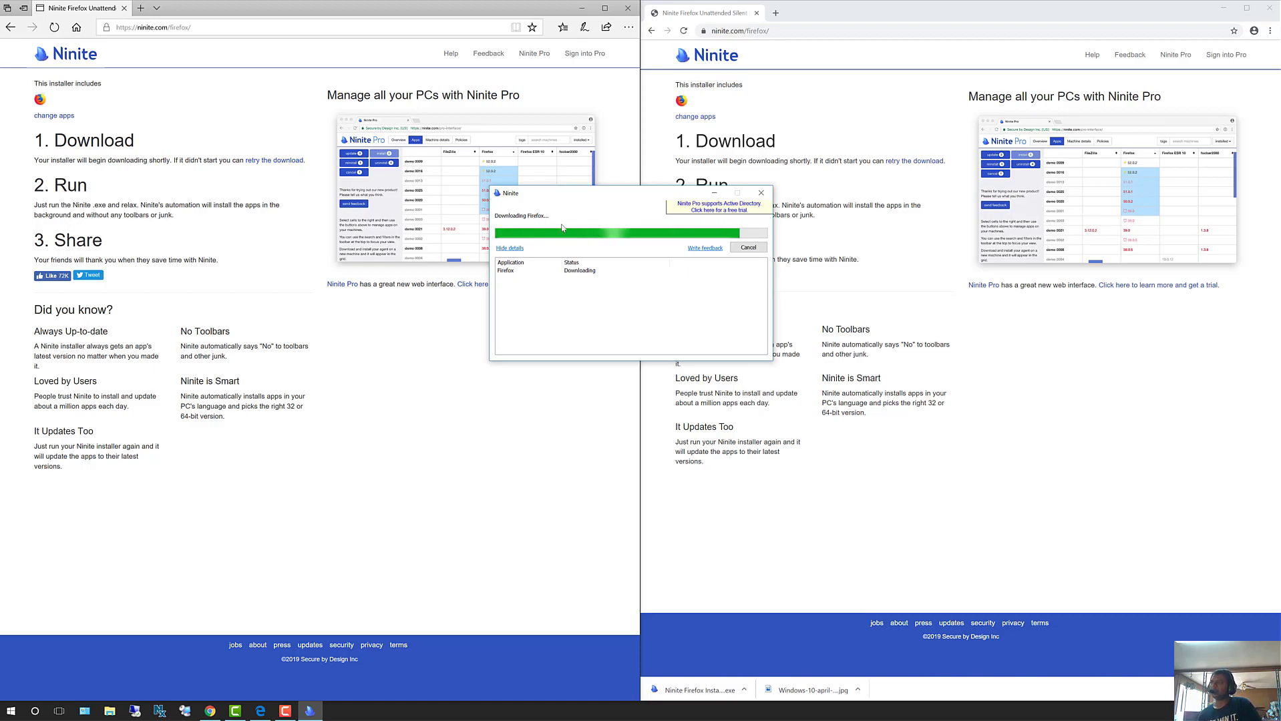
- Minimize the Edge and Chrome windows
click(583, 12)
click(583, 12)
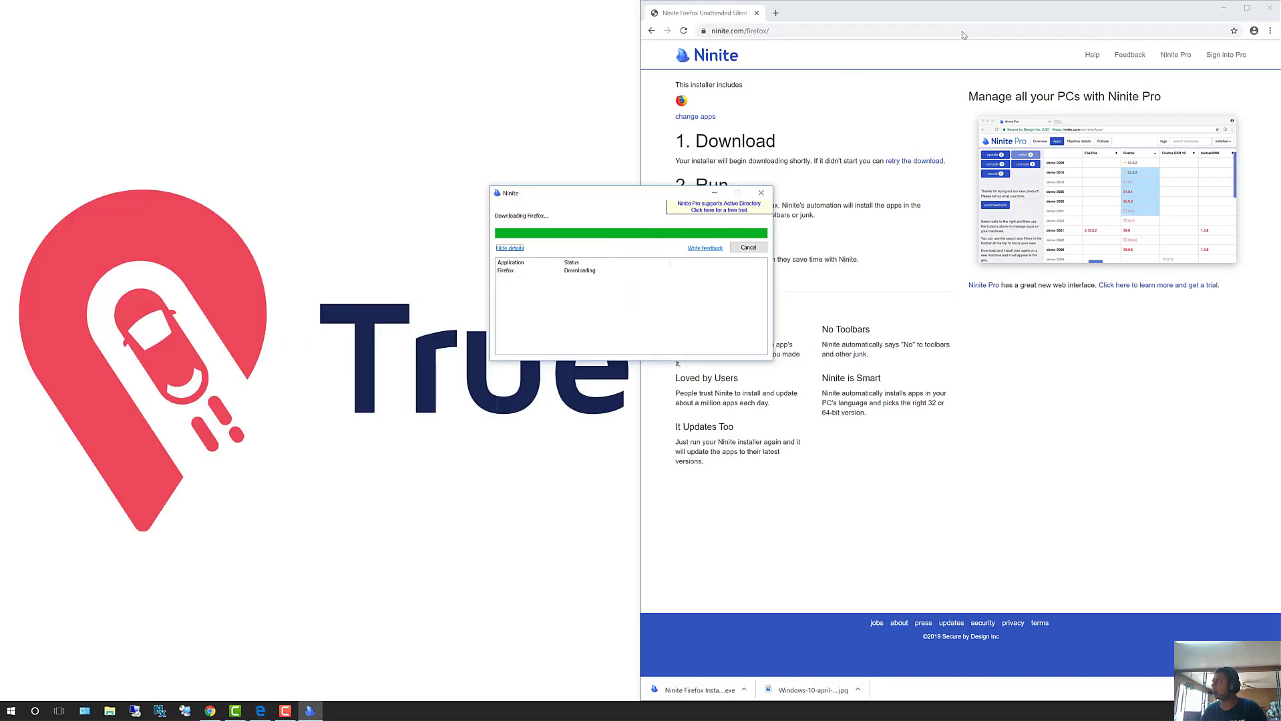
click(1221, 9)
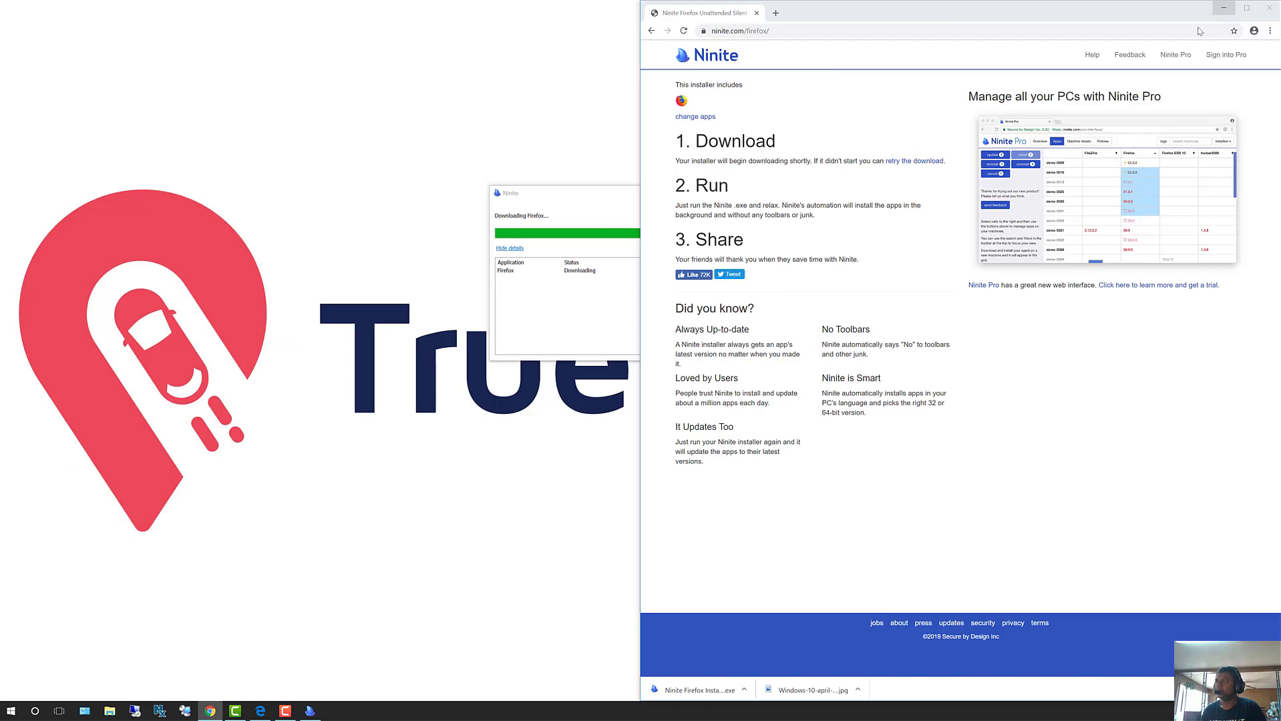
click(1220, 9)
- Raise the Ninite dialog, then move the Firefox shortcut to the desktop's top-left corner
drag(606, 201, 615, 105)
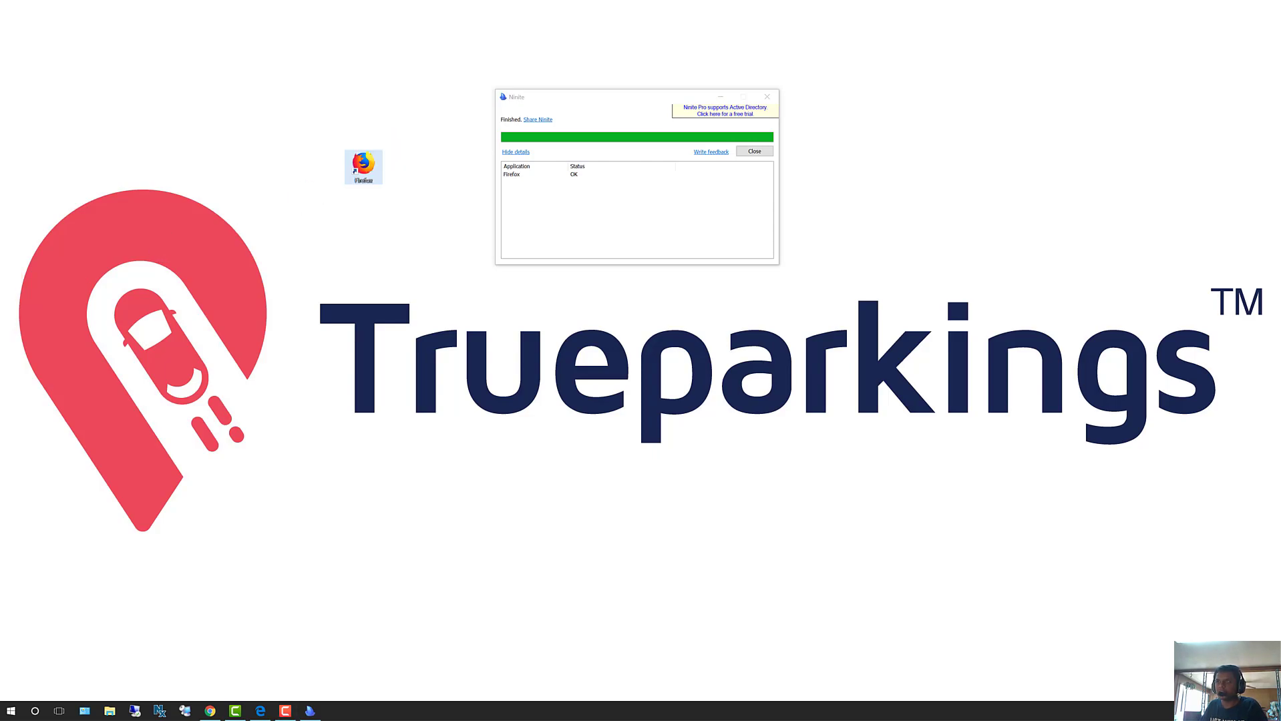
drag(379, 162, 153, 110)
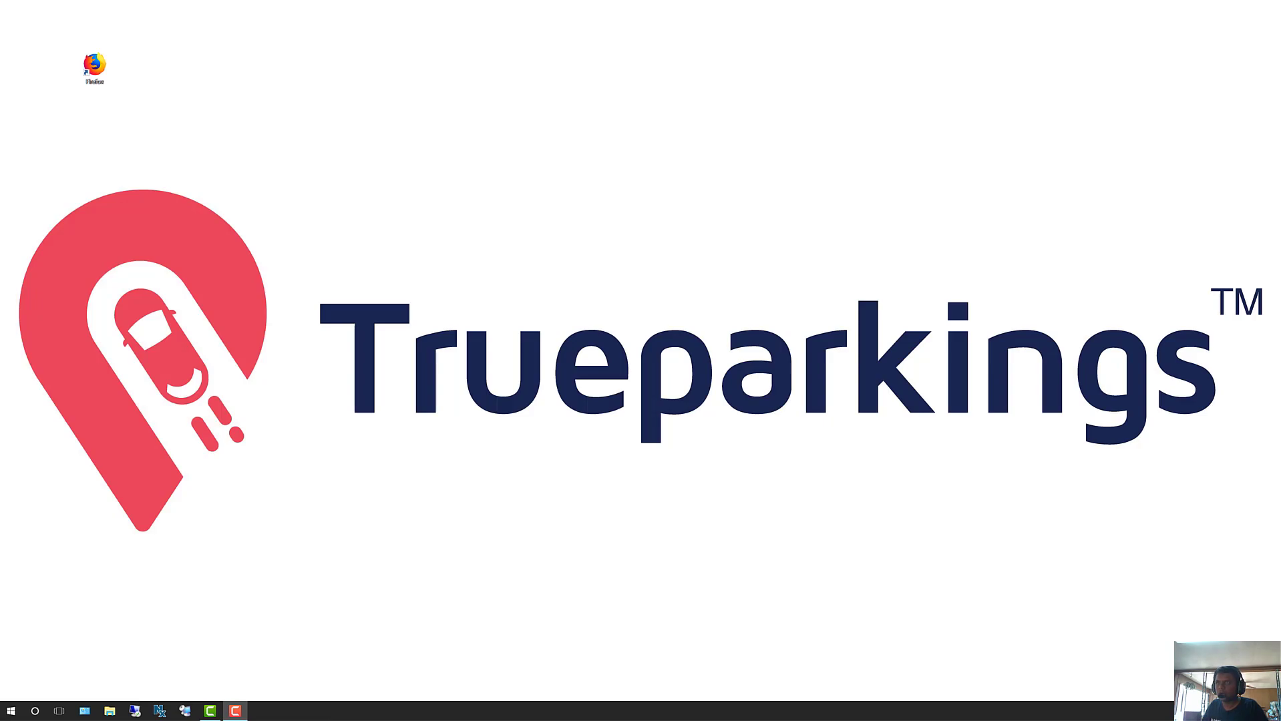
- Search Start for 'firefox', pin the Firefox result to the taskbar, and close search
click(96, 65)
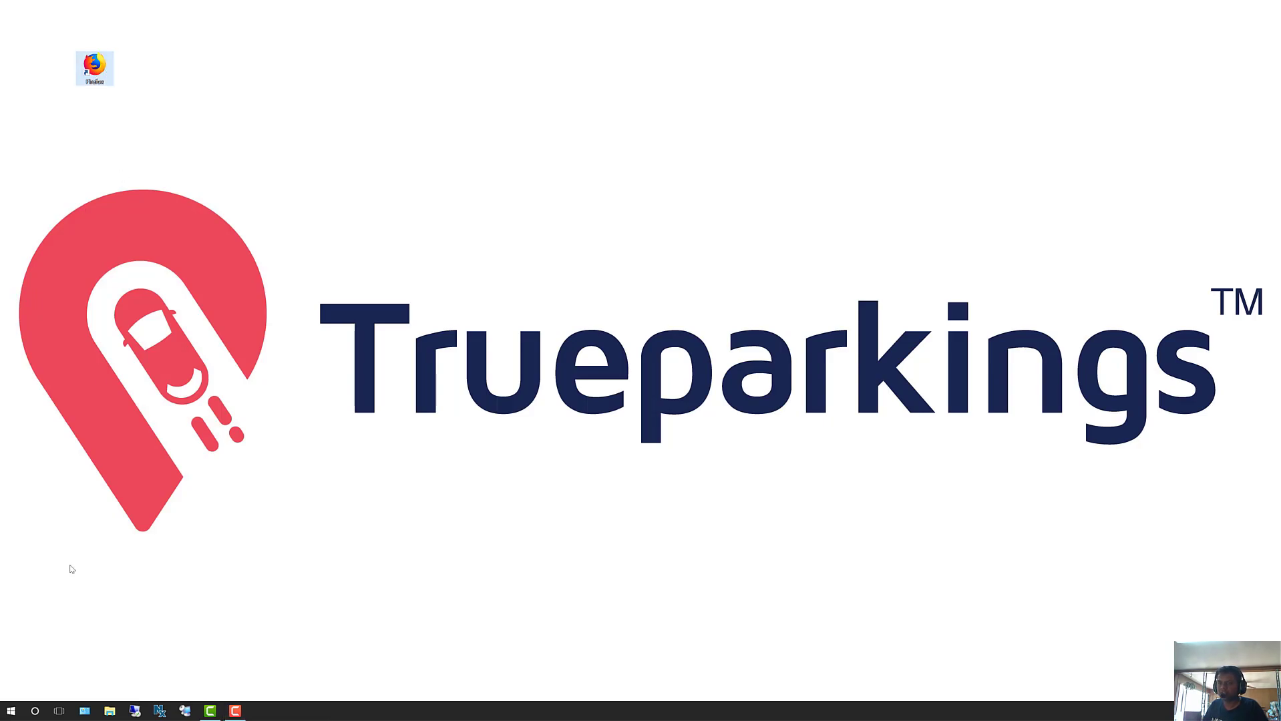
click(12, 712)
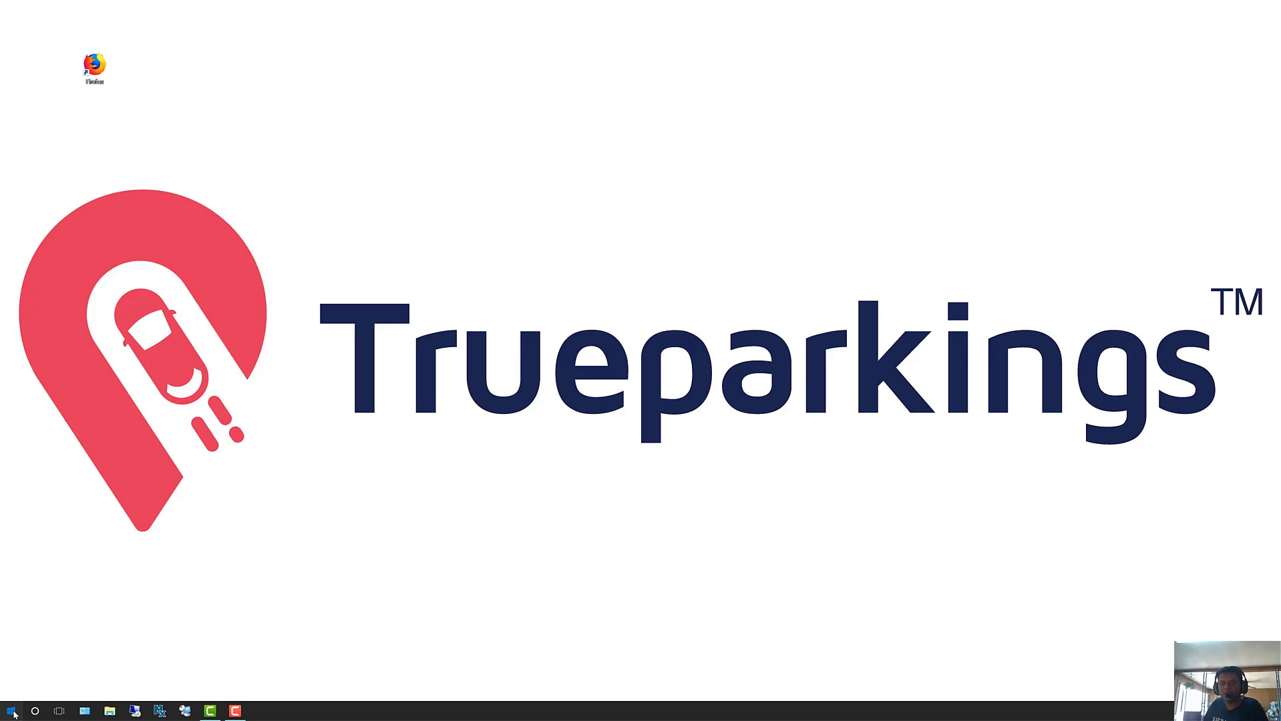
click(12, 712)
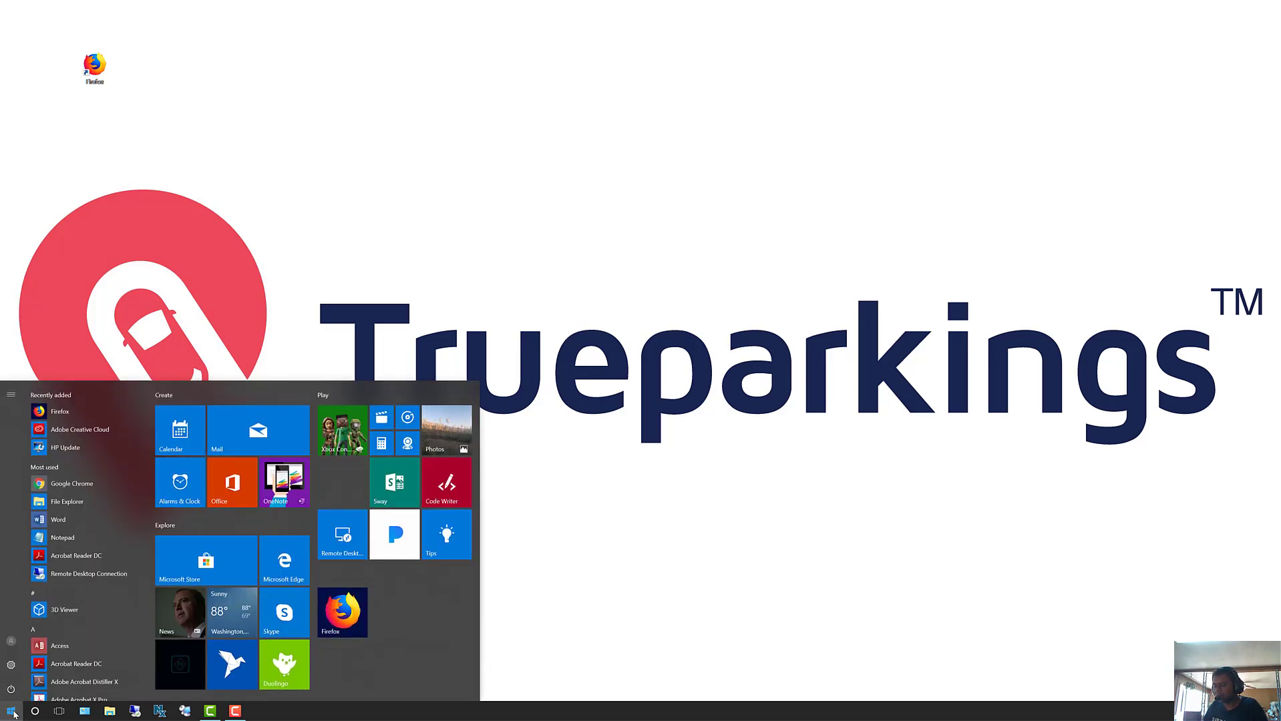
click(12, 712)
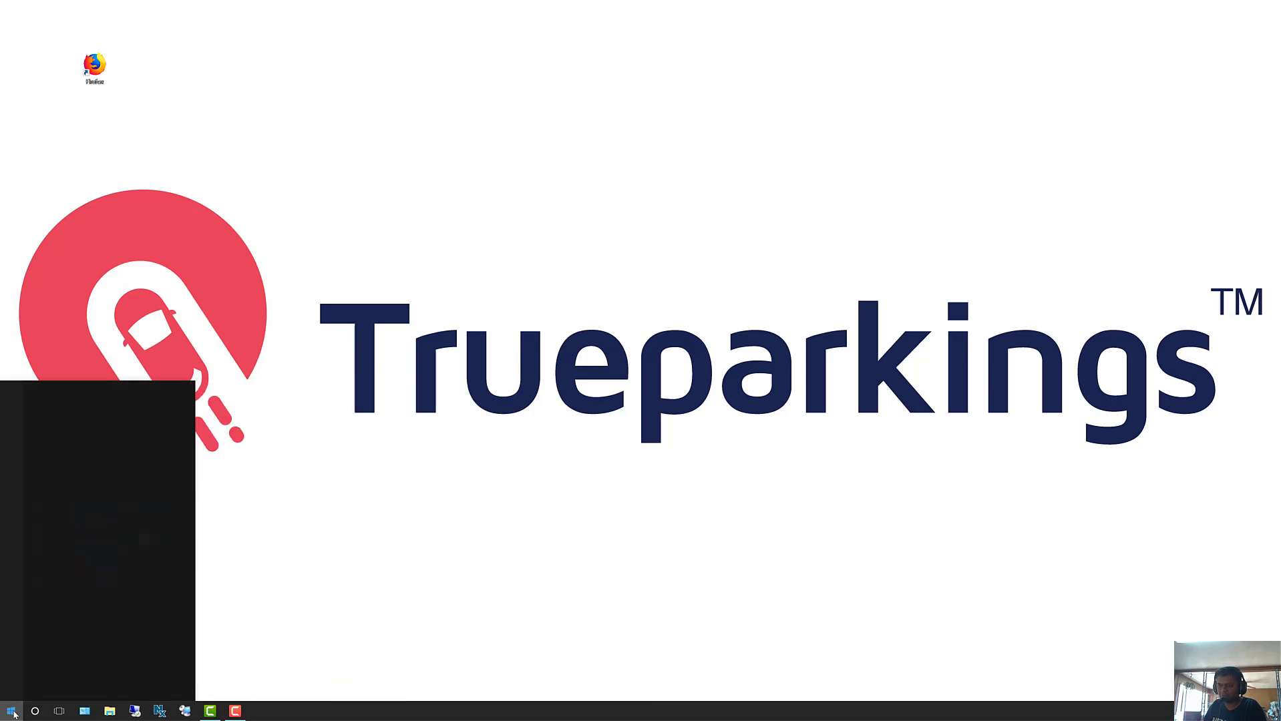
text(firefox)
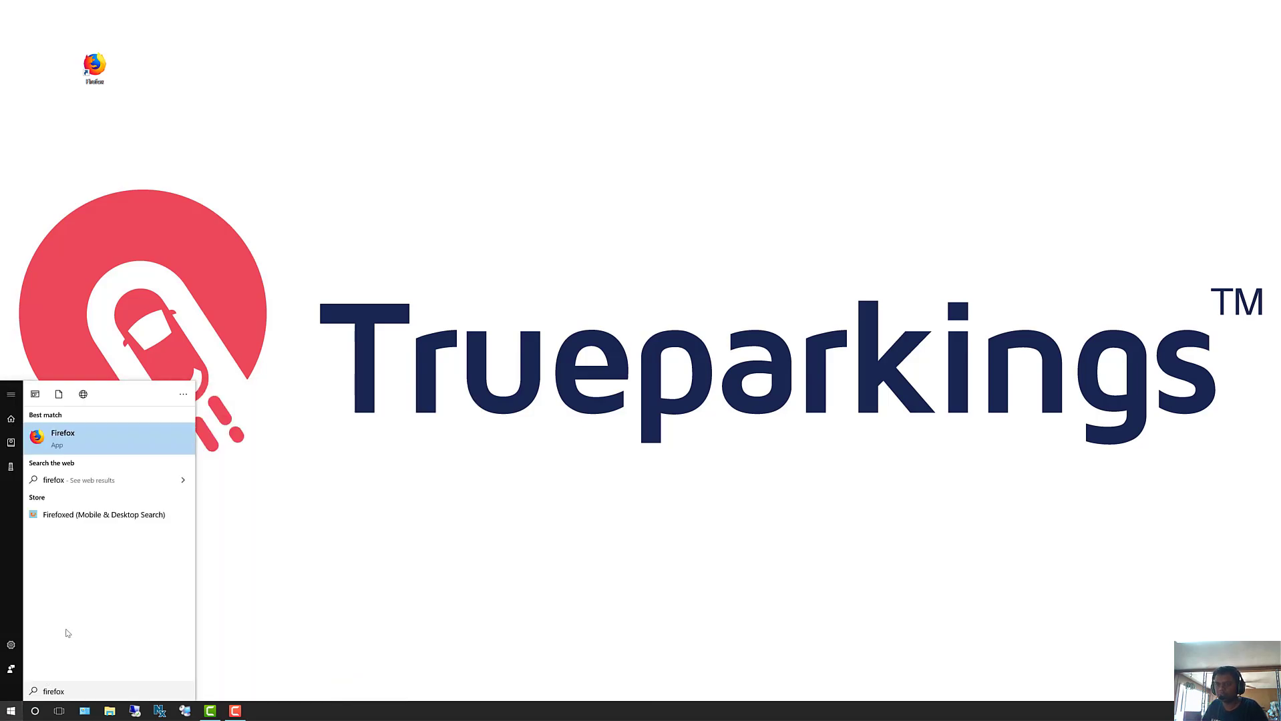
right_click(98, 438)
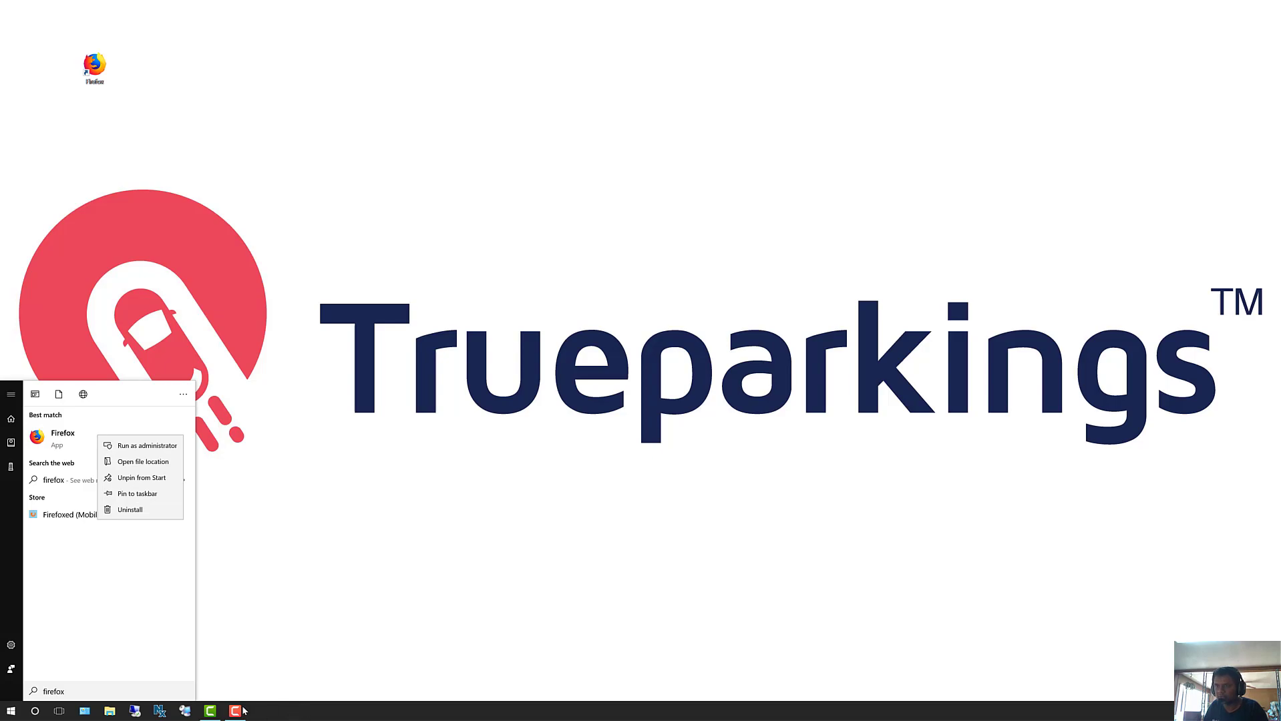
click(141, 495)
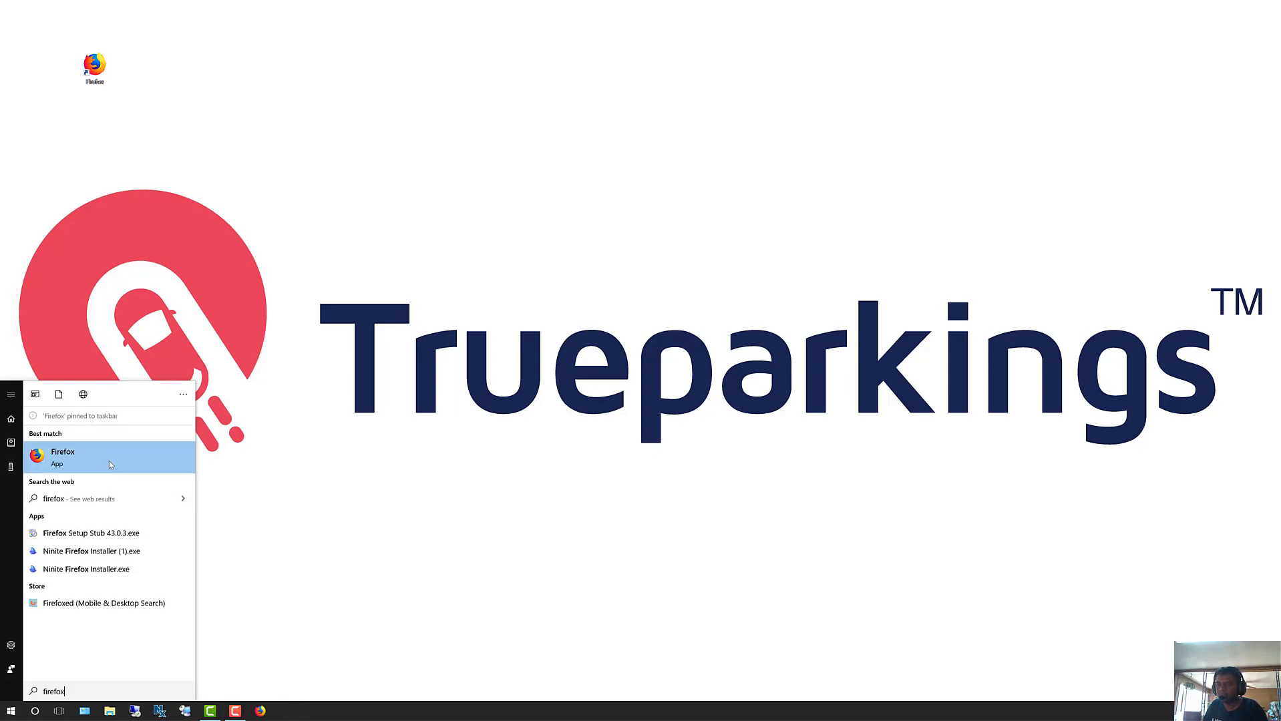
right_click(110, 464)
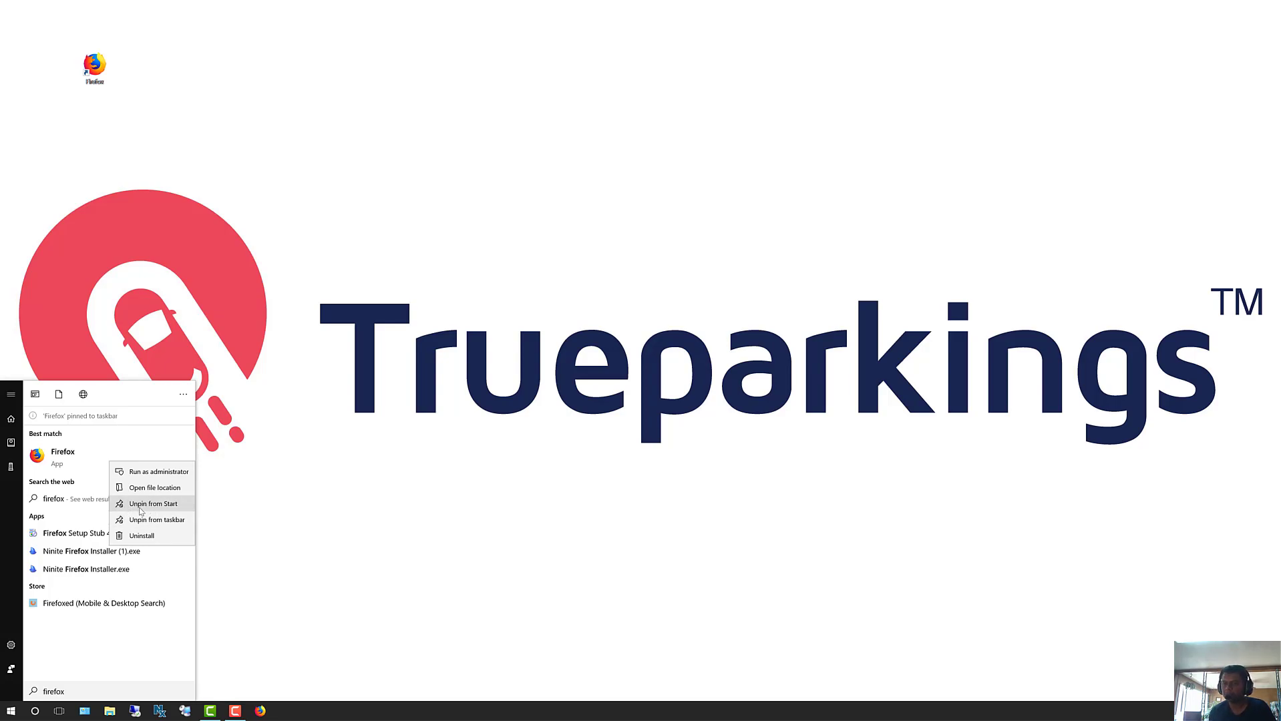
key(Escape)
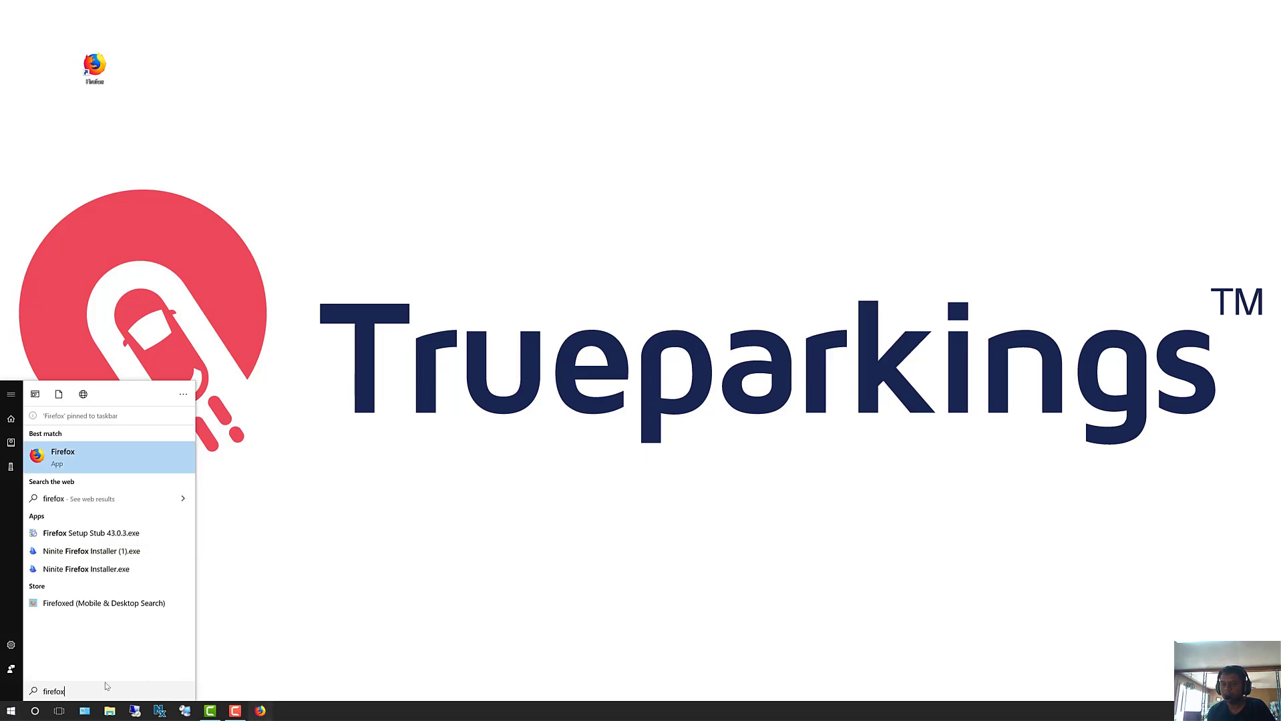
key(Escape)
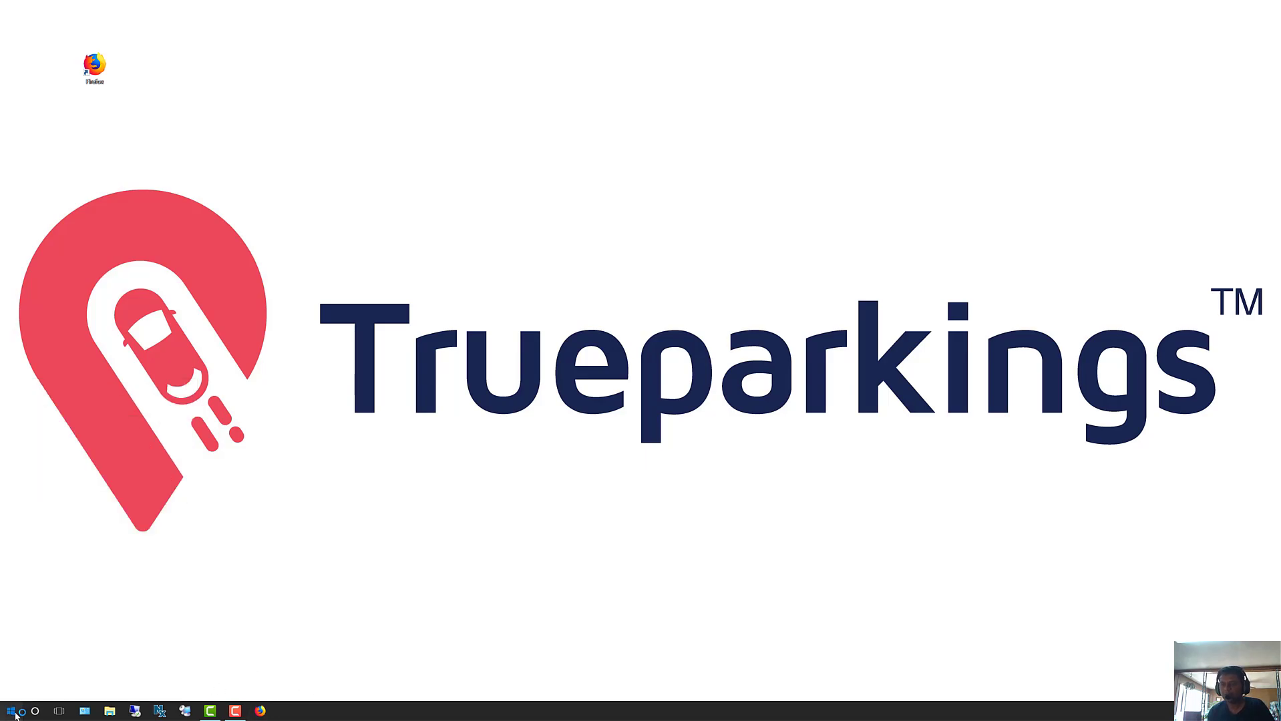
- Launch Firefox from the Start menu
click(11, 711)
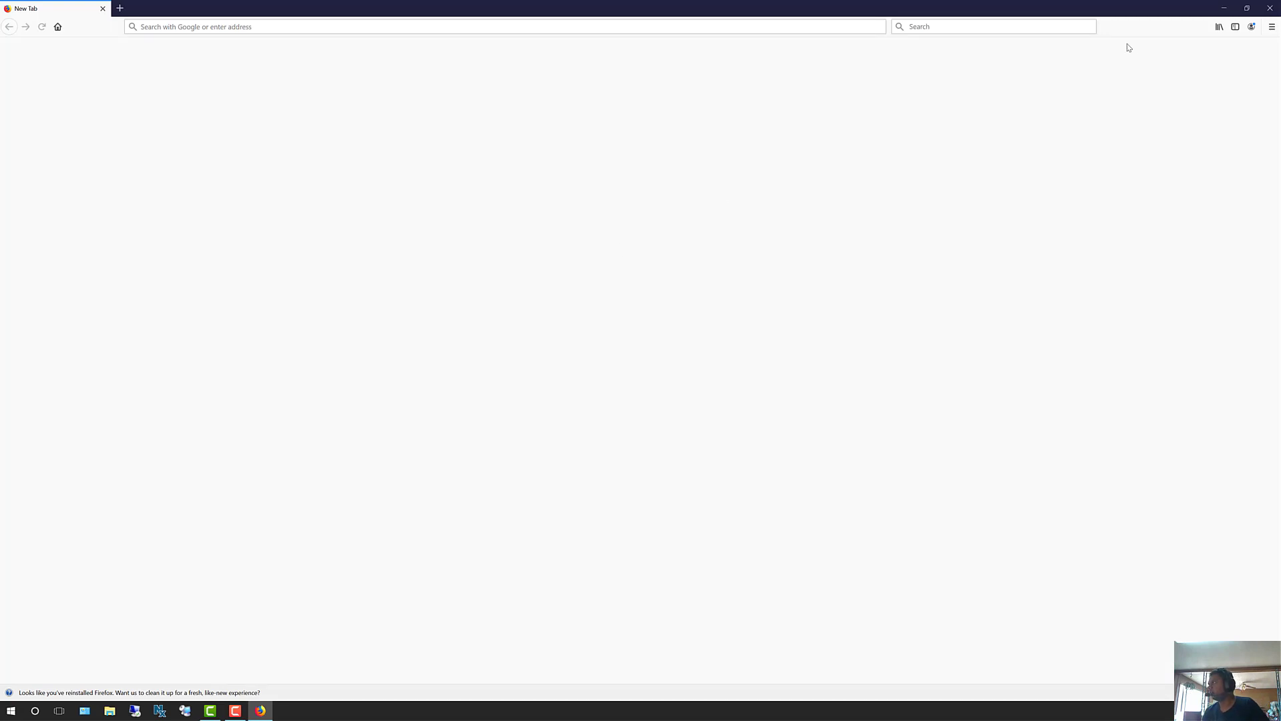
- Accept 'Use Firefox as my default browser' in the Default Browser dialog
click(1271, 27)
click(1270, 30)
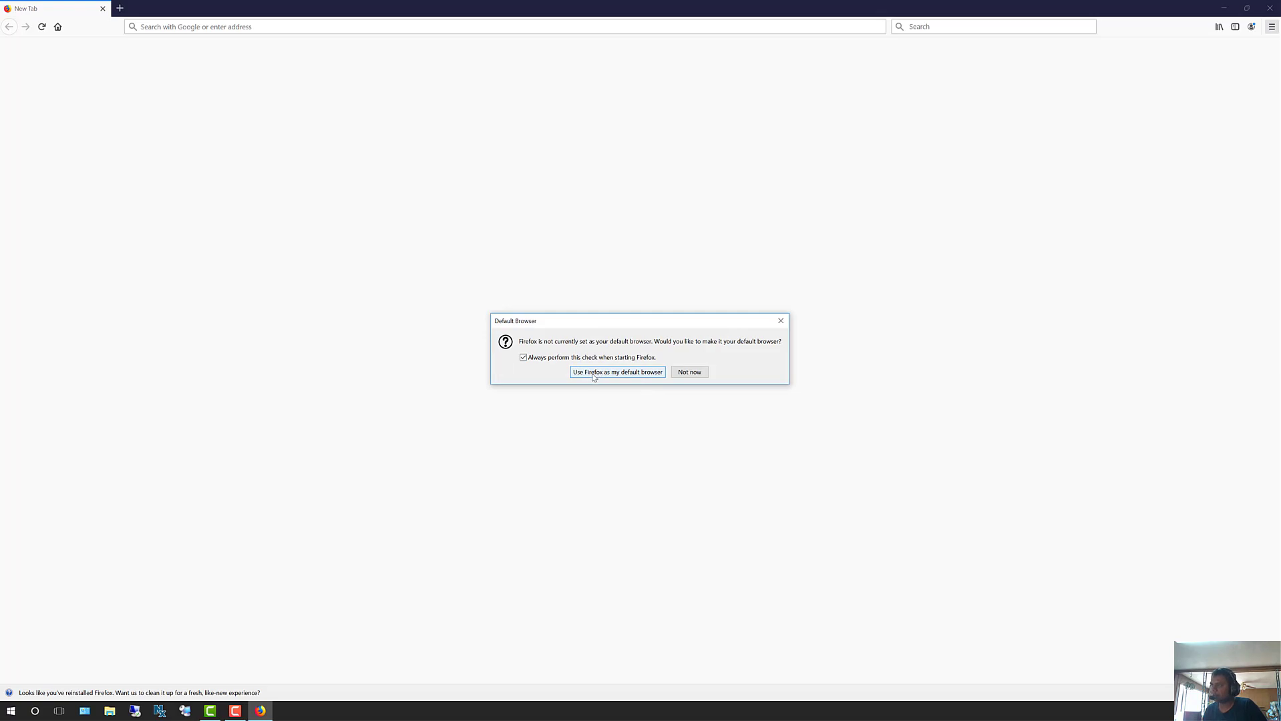
click(592, 374)
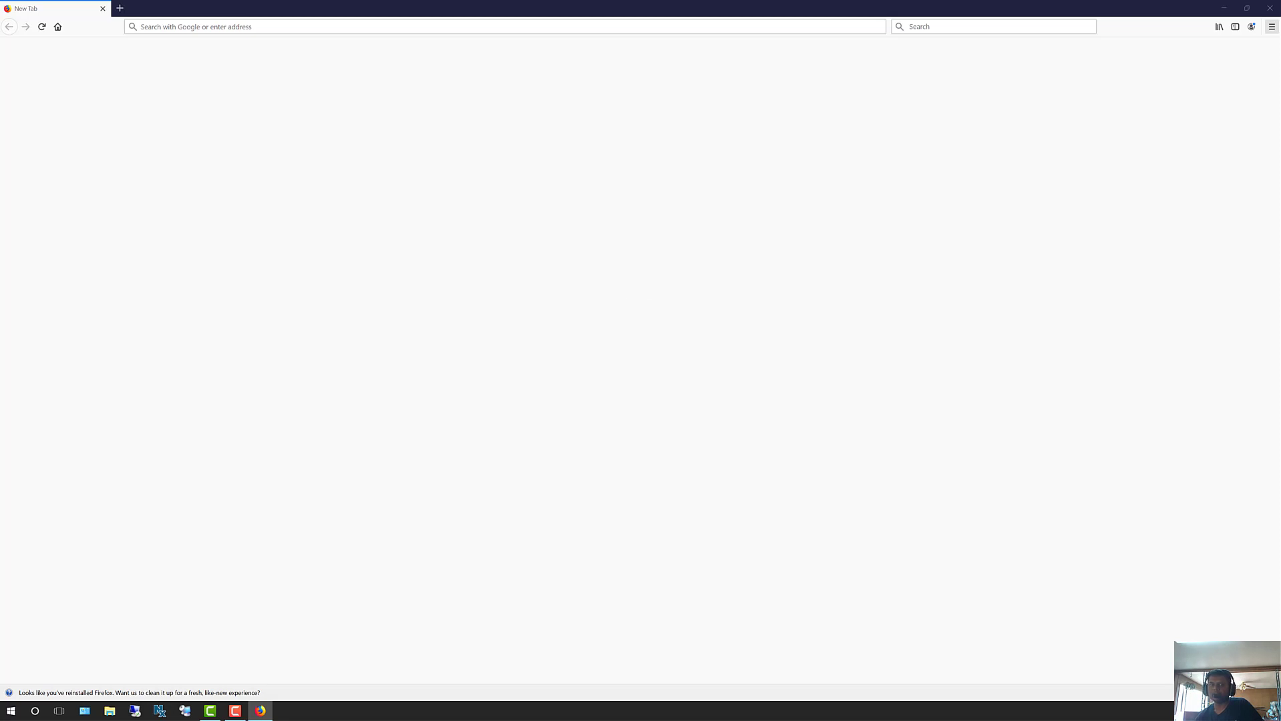
- Move the Settings window to the screen centre over Firefox and widen it leftward
drag(143, 185, 706, 95)
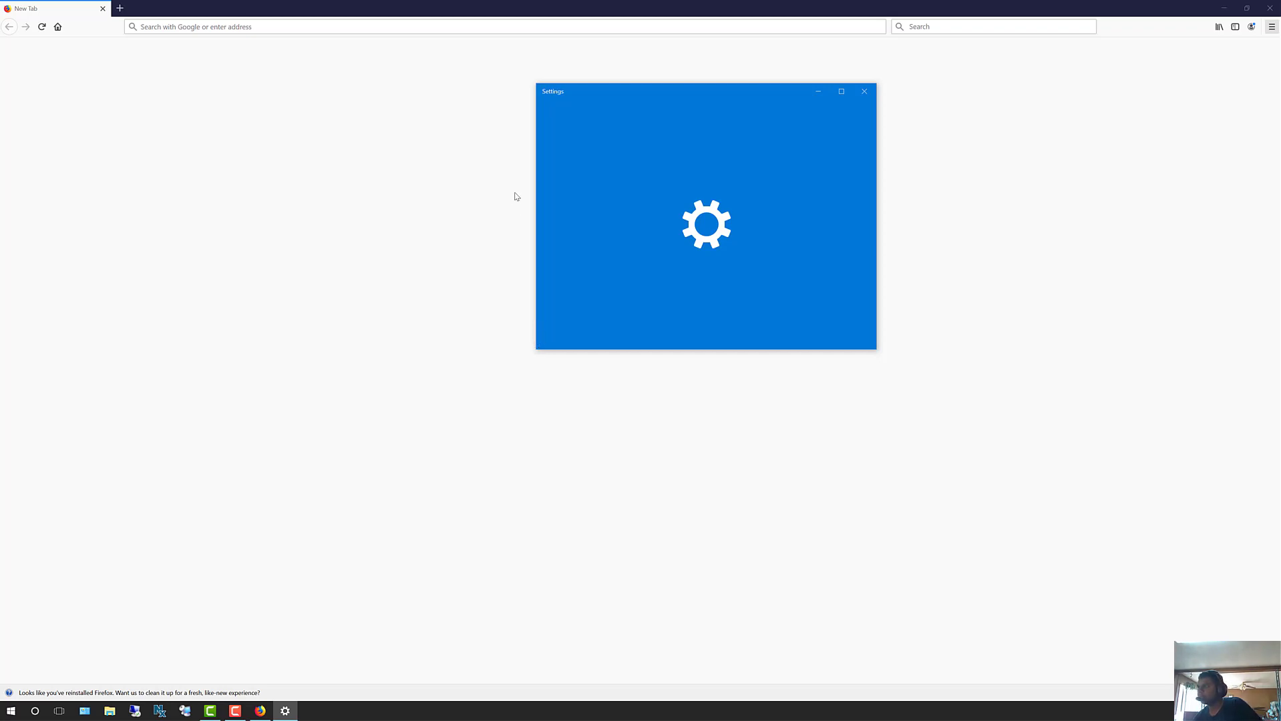
drag(535, 195, 442, 193)
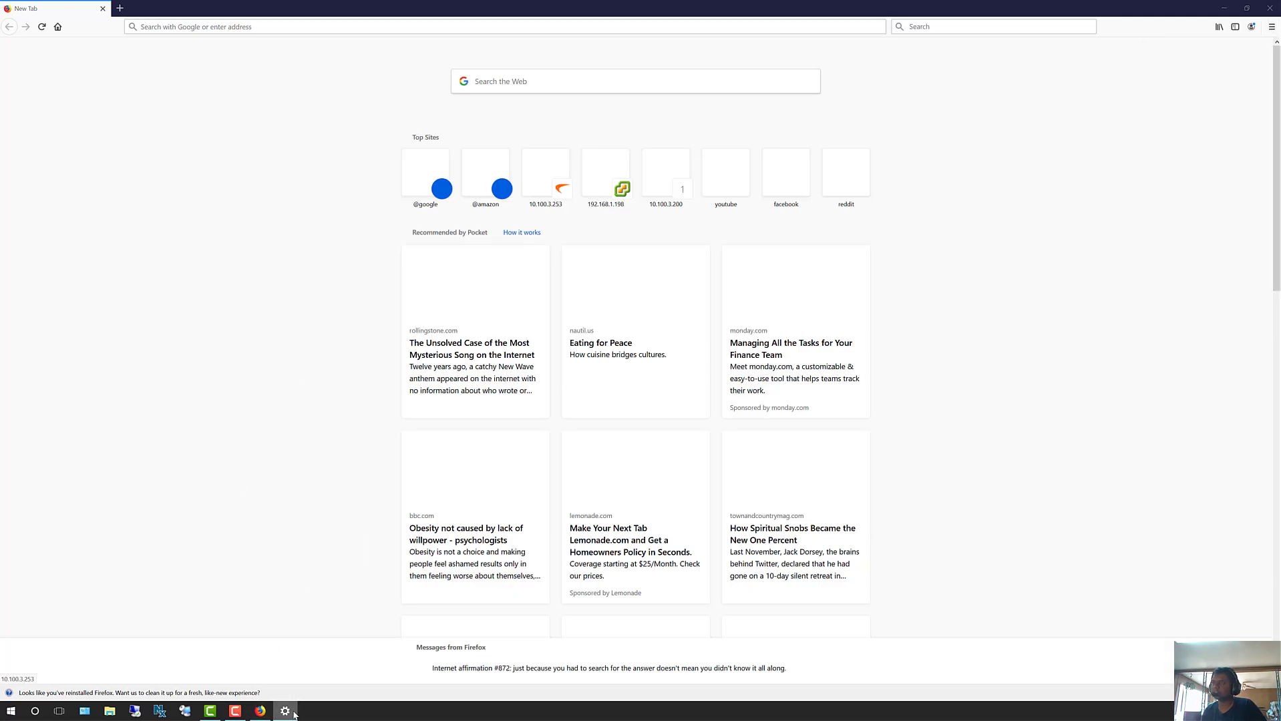
click(276, 28)
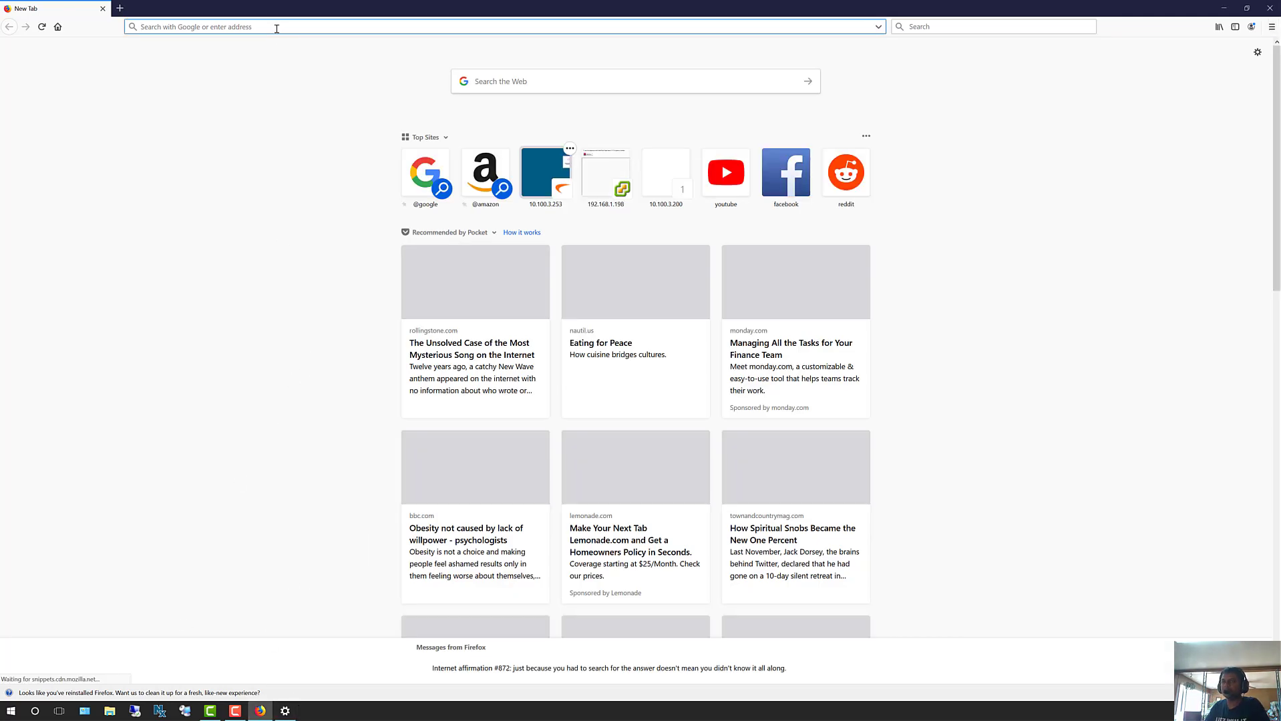
text(g)
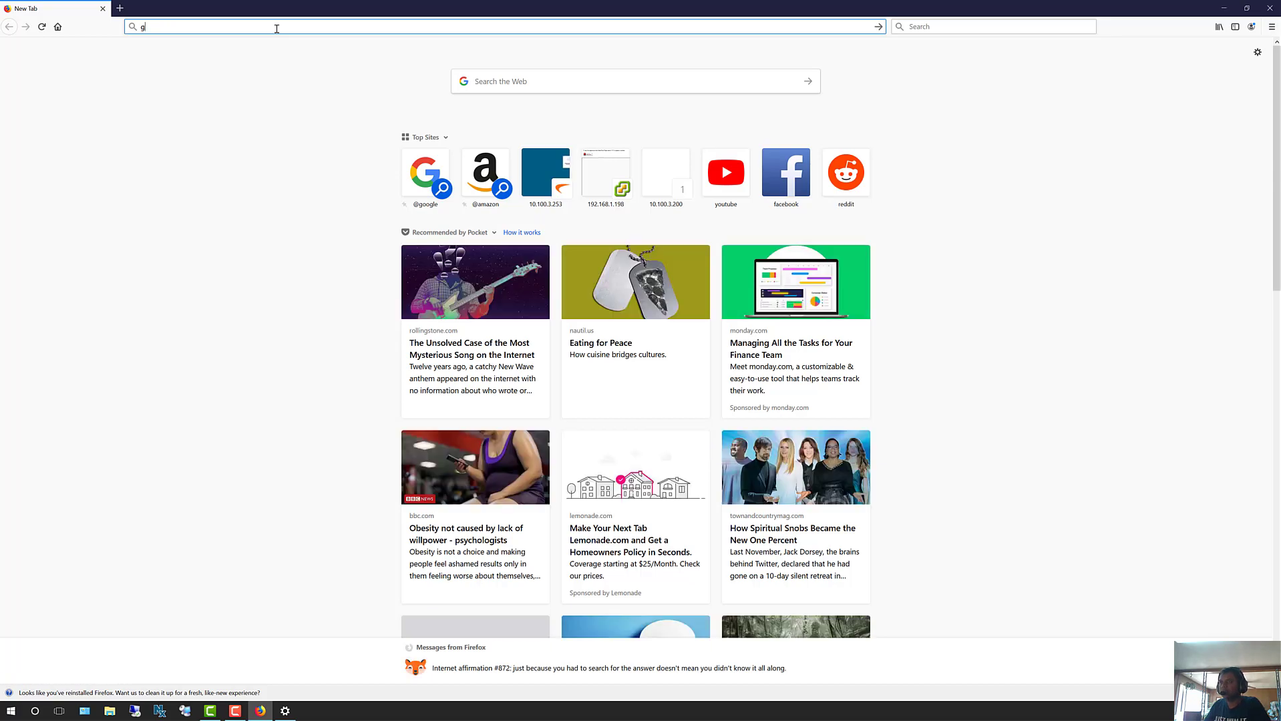
text(oogl)
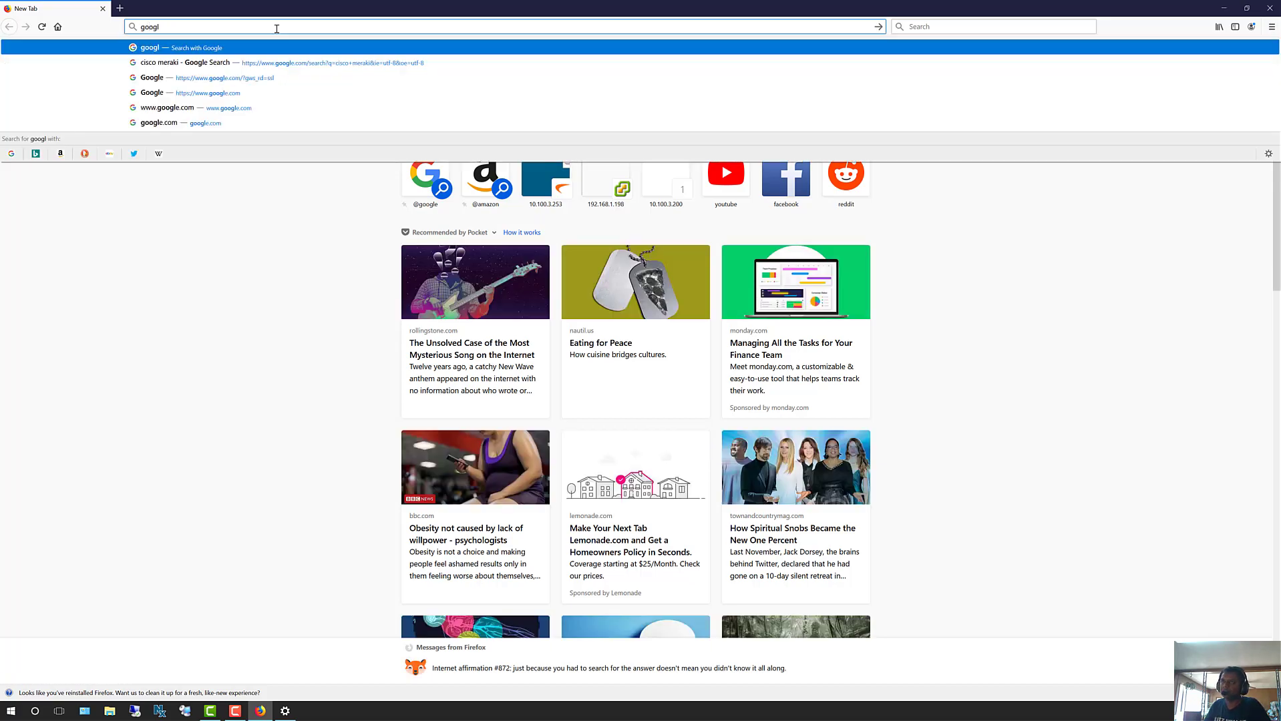
text(e.)
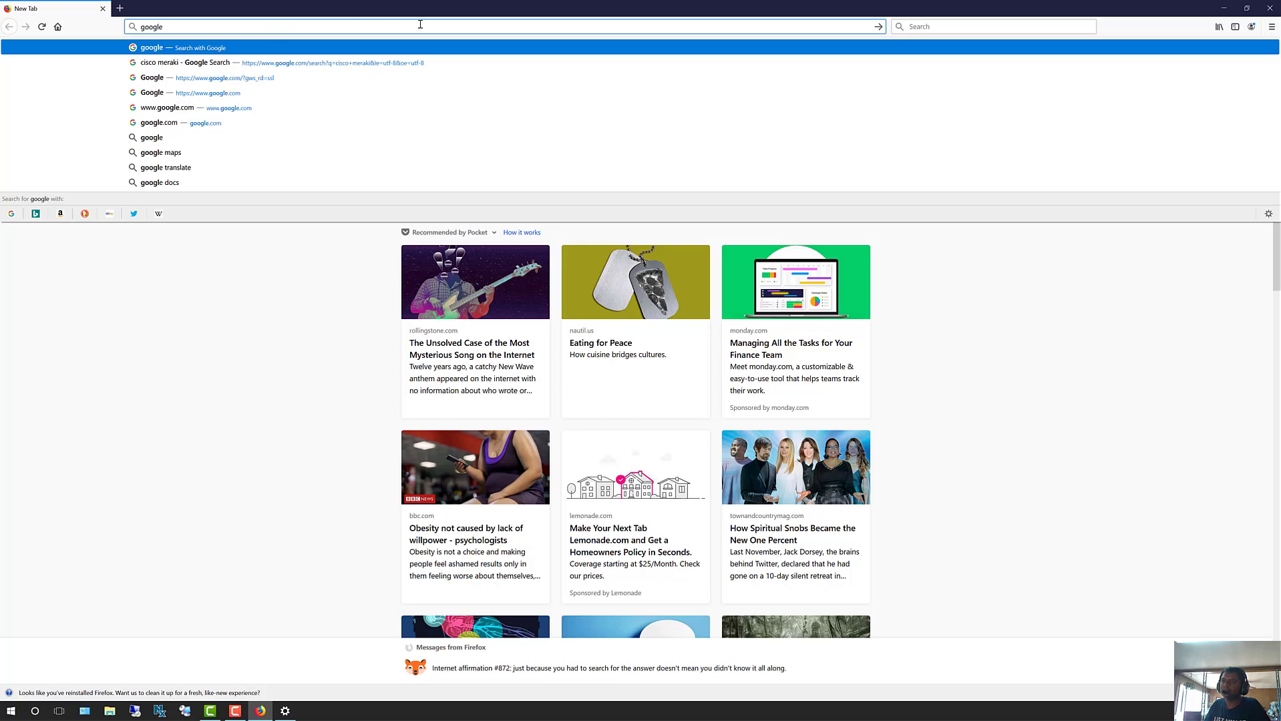
click(201, 108)
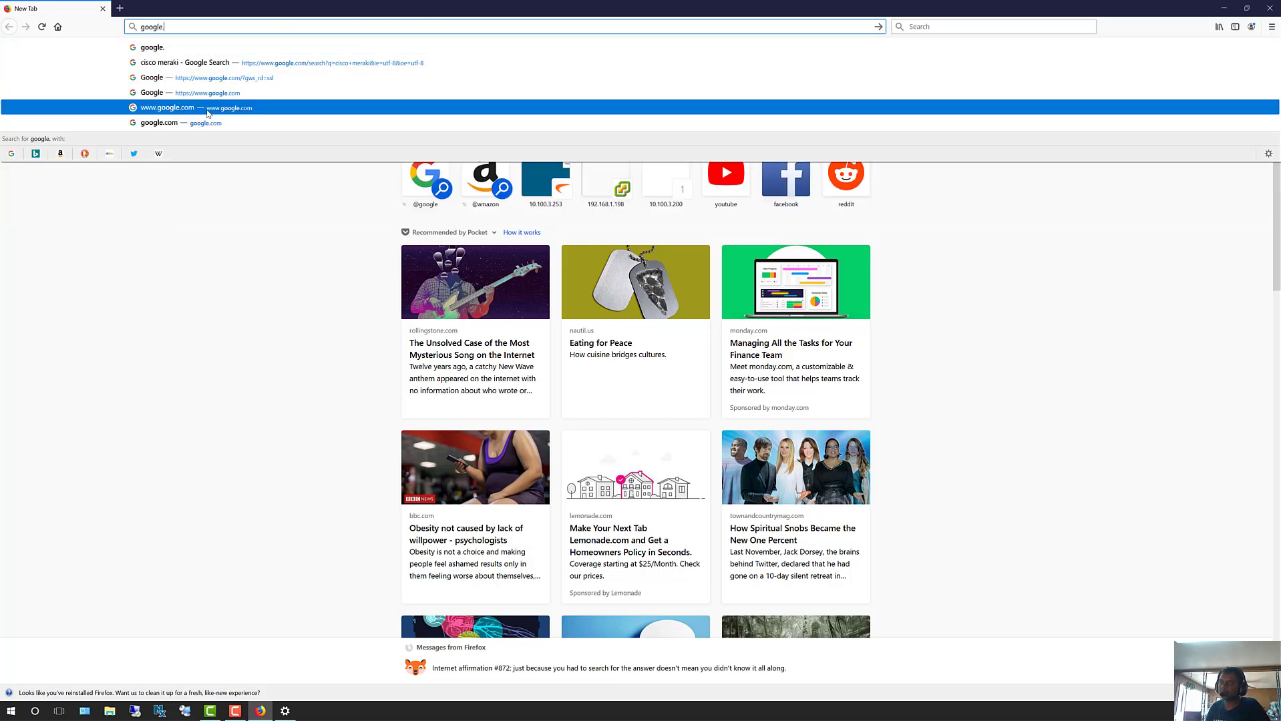
click(285, 711)
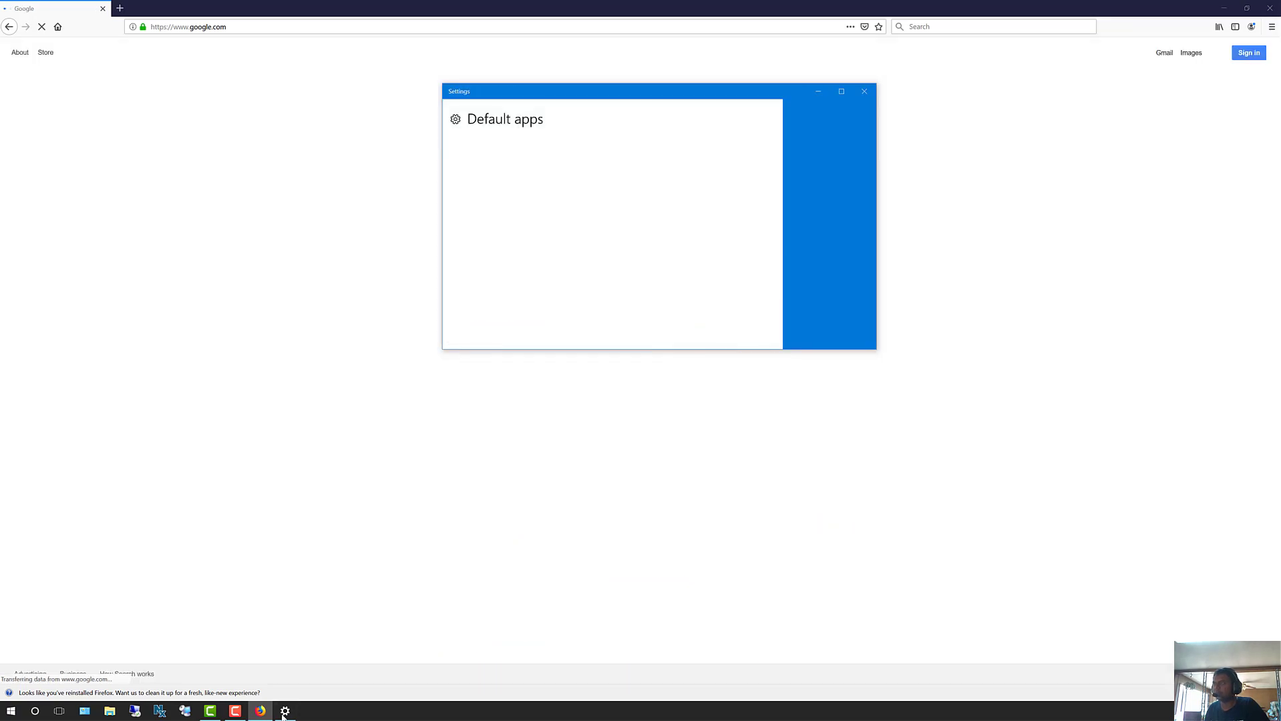